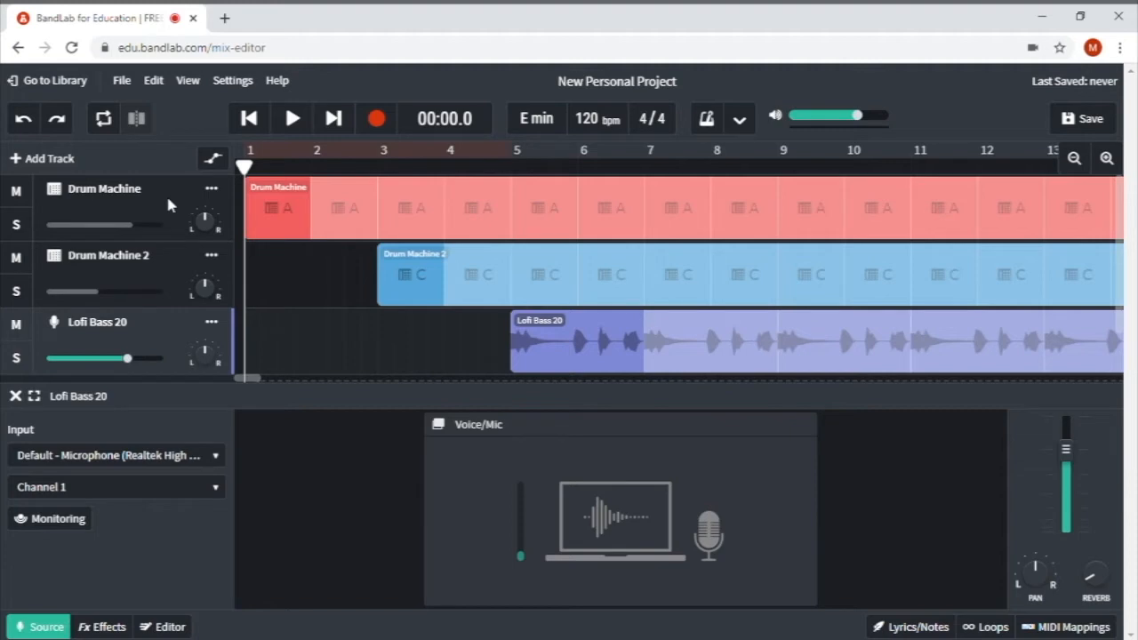
- Select the Drum Machine and Lofi Bass 20 tracks, then bring up the loop browser
{"action": "left_click", "coordinate": [168, 200]}
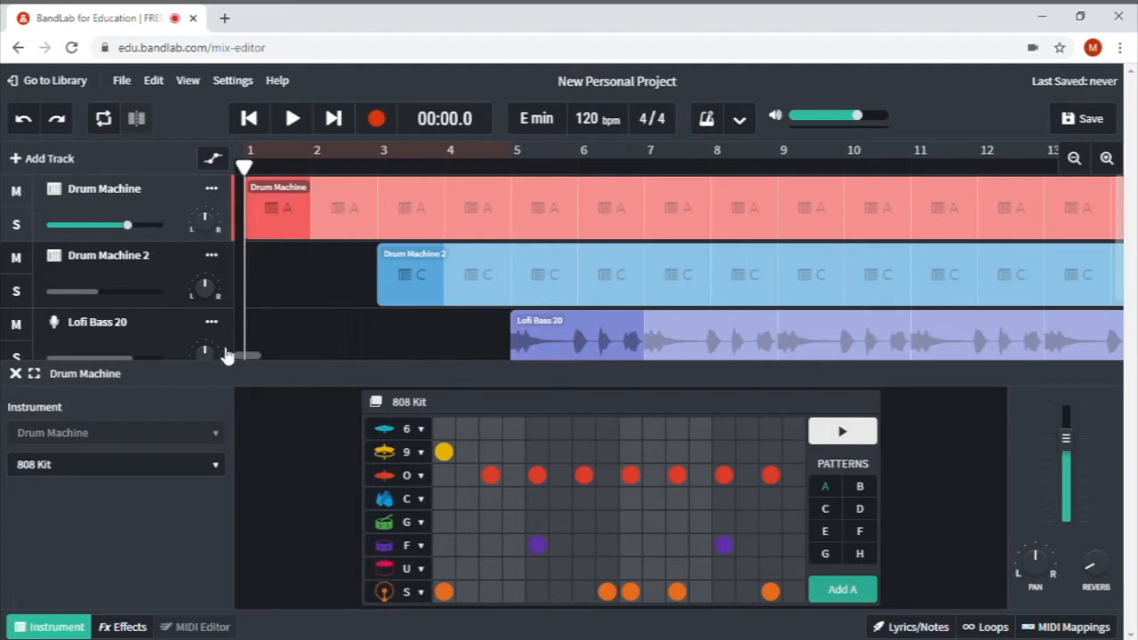
{"action": "left_click", "coordinate": [148, 331]}
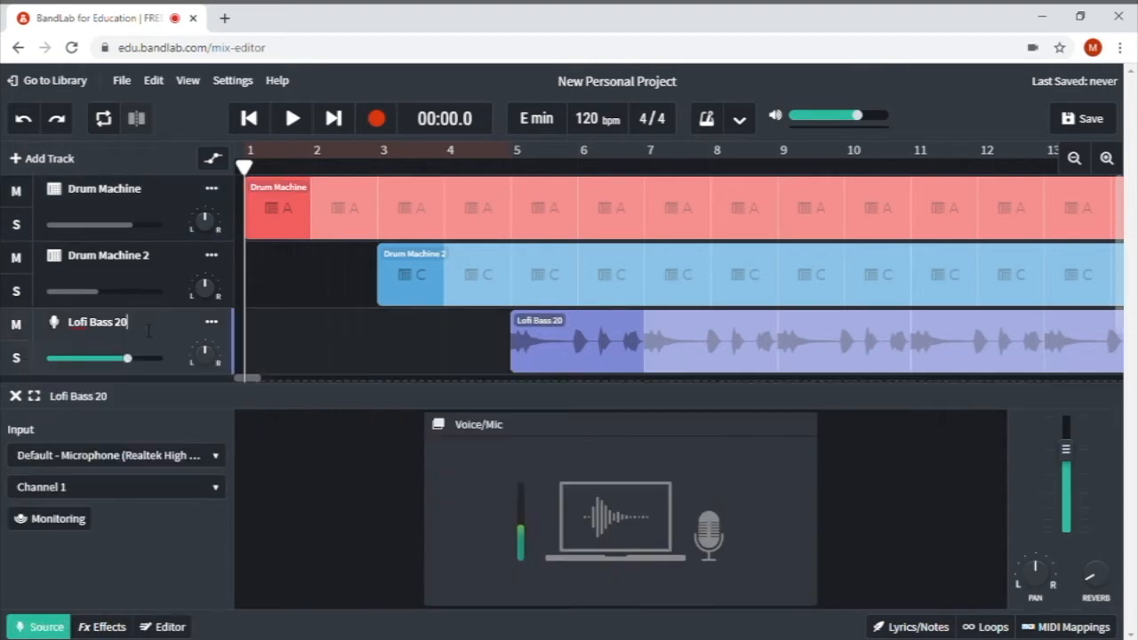
{"action": "left_click", "coordinate": [996, 627]}
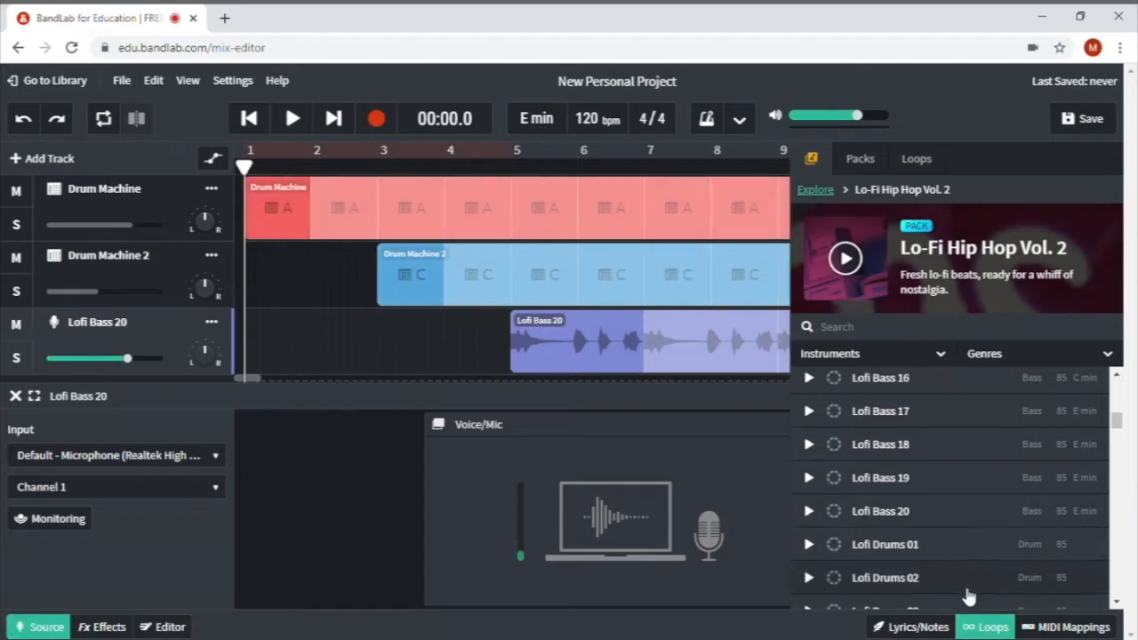
- Close the loop browser and add Lofi Bass 20 as its own track starting at bar 5
{"action": "left_click", "coordinate": [988, 627]}
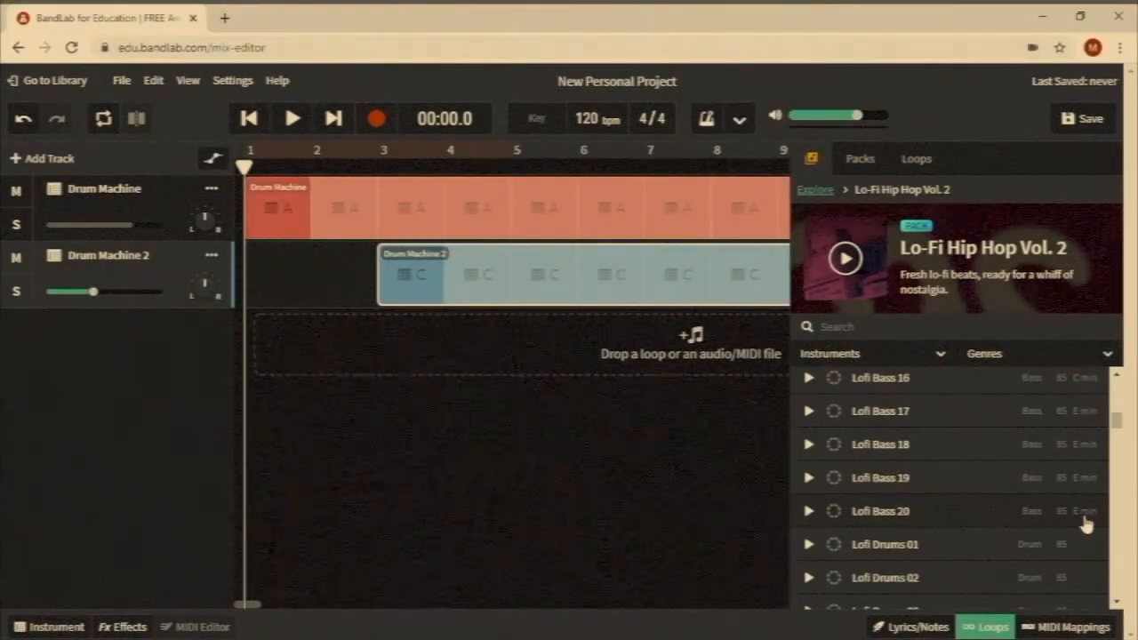
{"action": "left_click_drag", "start_coordinate": [885, 524], "coordinate": [408, 336]}
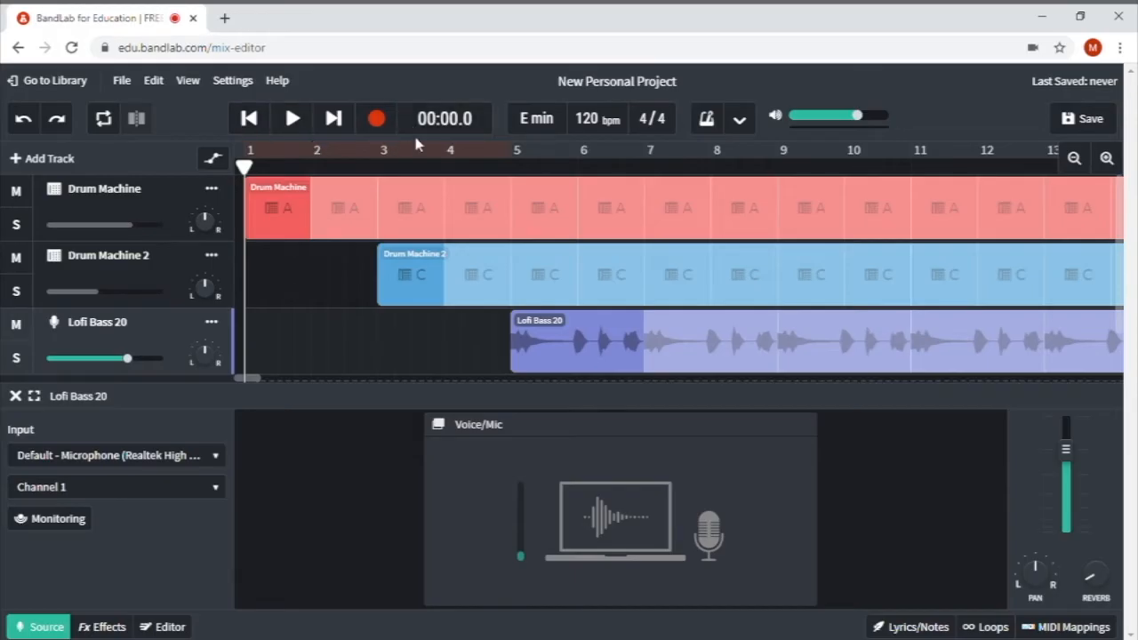
- Play from bar 5, then set the key to A minor and adjust the regions to match
{"action": "left_click", "coordinate": [512, 169]}
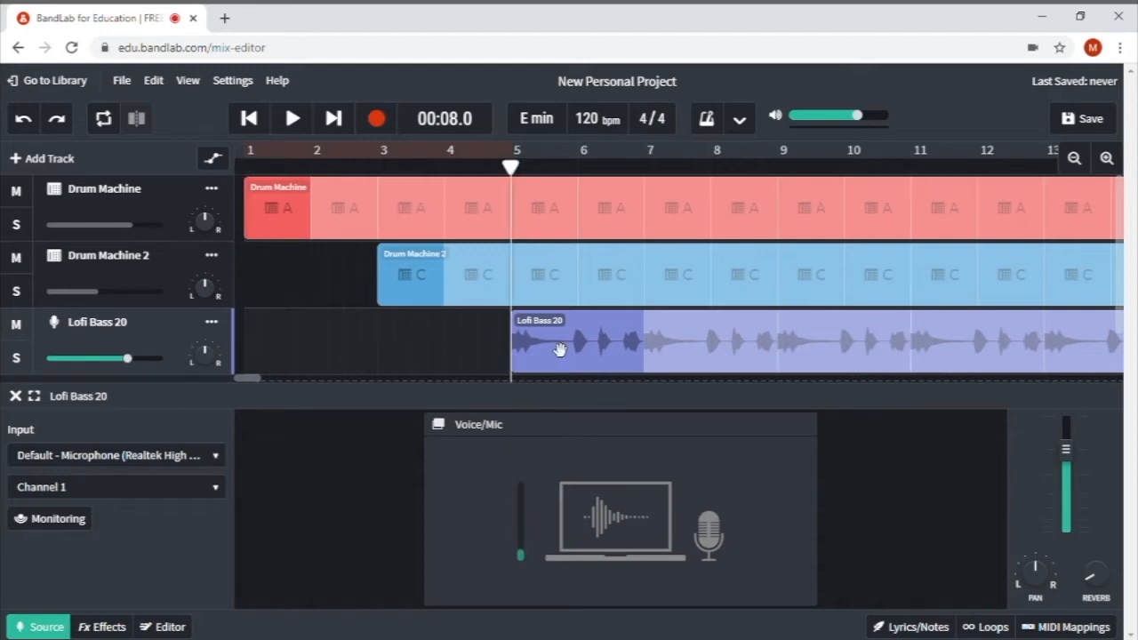
{"action": "left_click", "coordinate": [293, 121]}
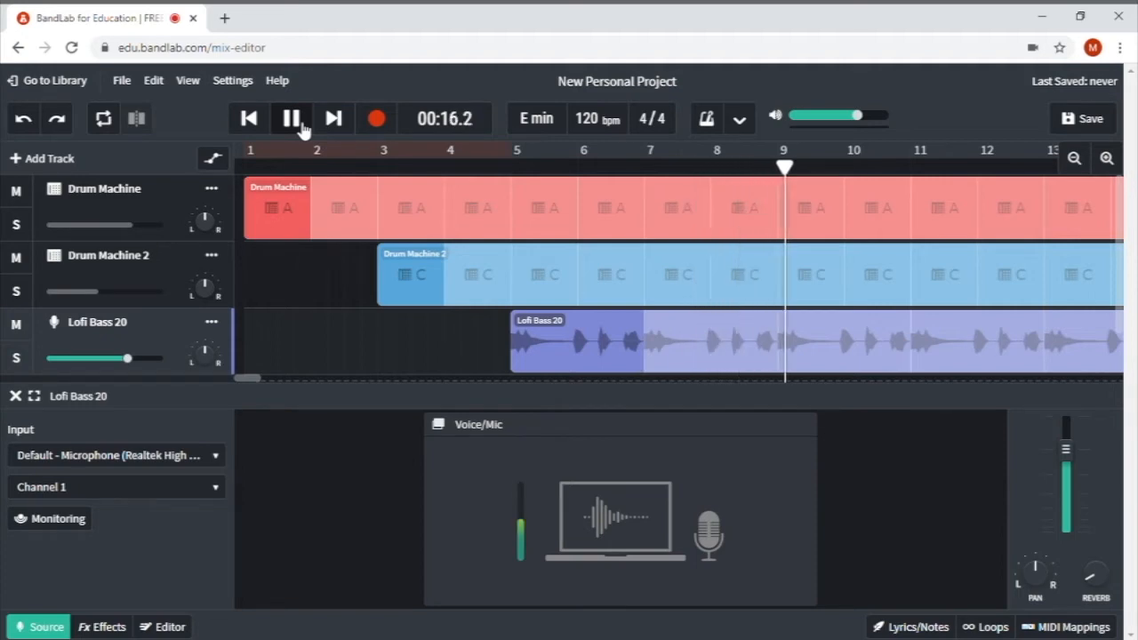
{"action": "left_click", "coordinate": [299, 121]}
{"action": "left_click", "coordinate": [514, 162]}
{"action": "left_click", "coordinate": [537, 118]}
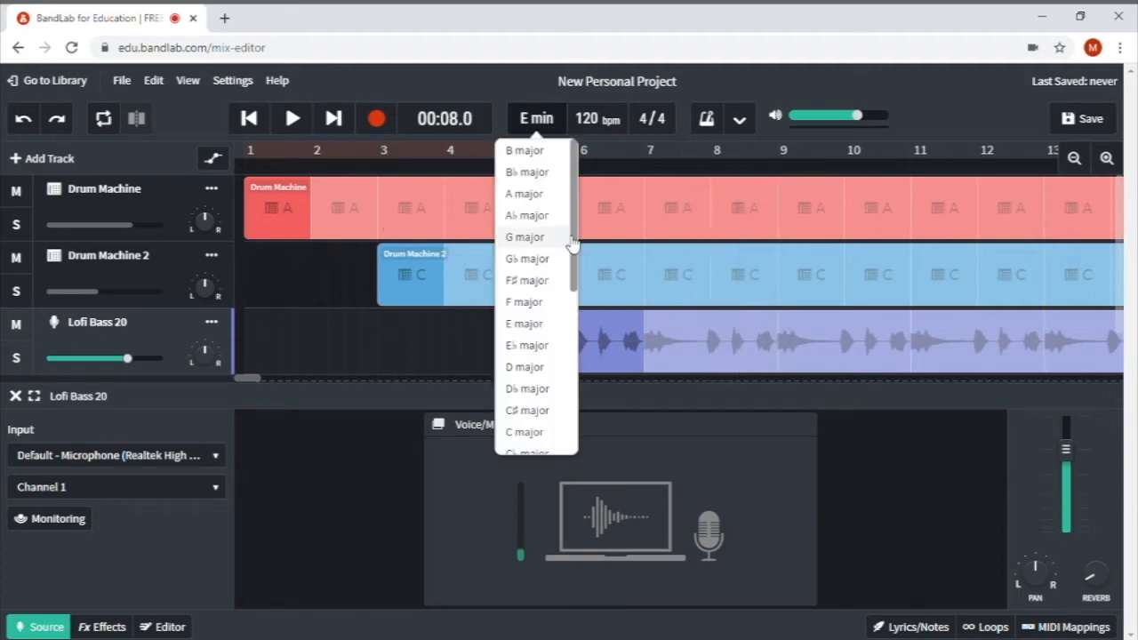
{"action": "left_click_drag", "start_coordinate": [575, 247], "coordinate": [575, 334]}
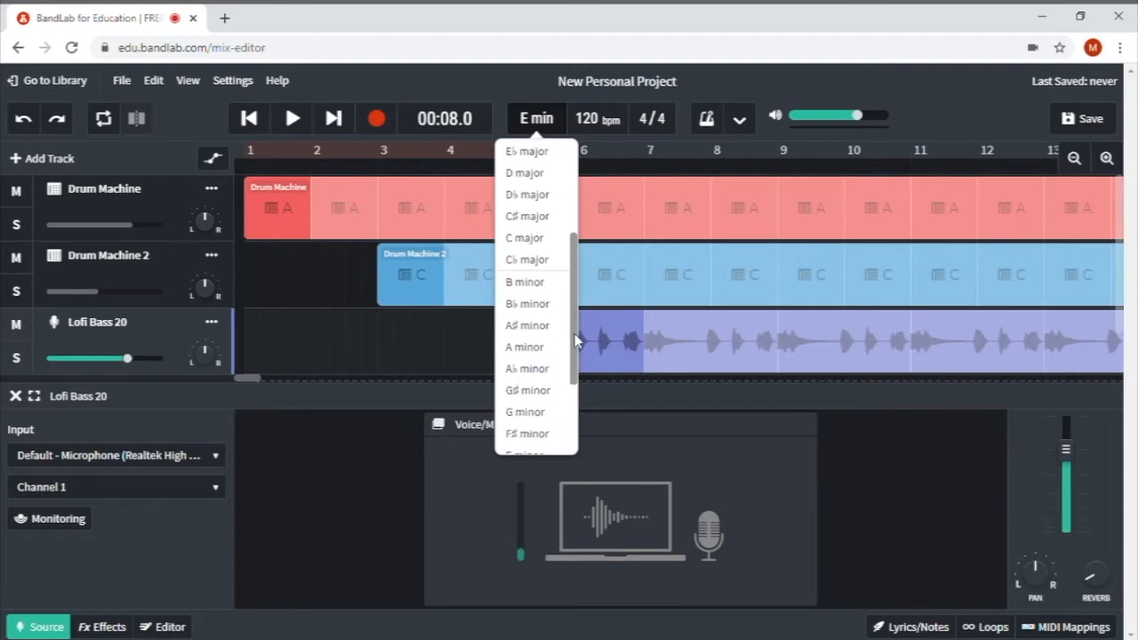
{"action": "left_click", "coordinate": [549, 343]}
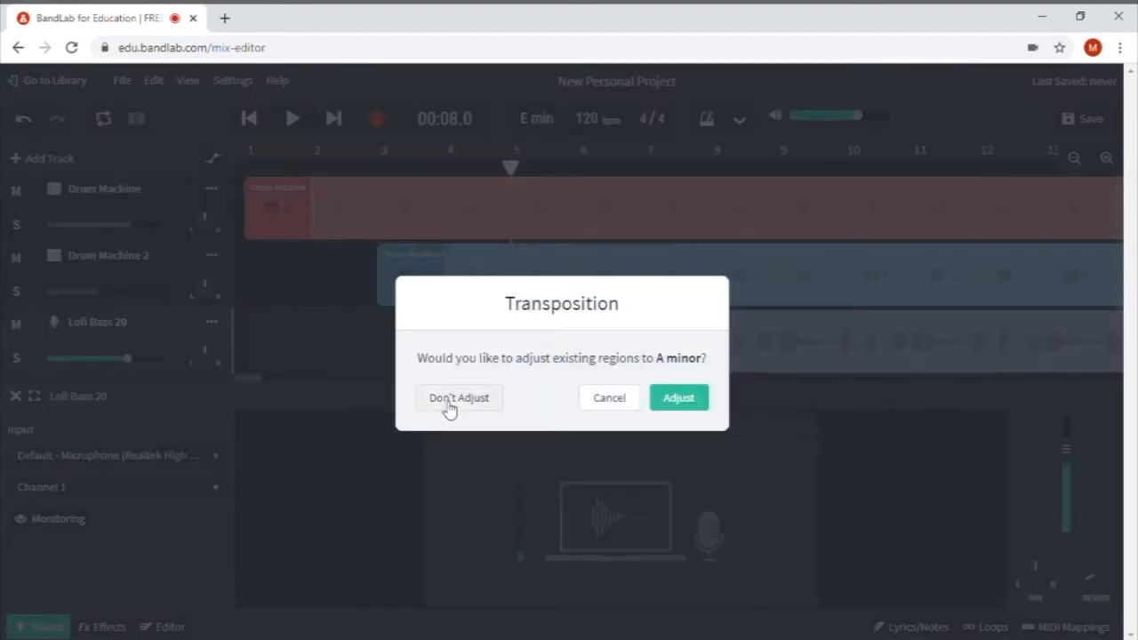
{"action": "left_click", "coordinate": [678, 398]}
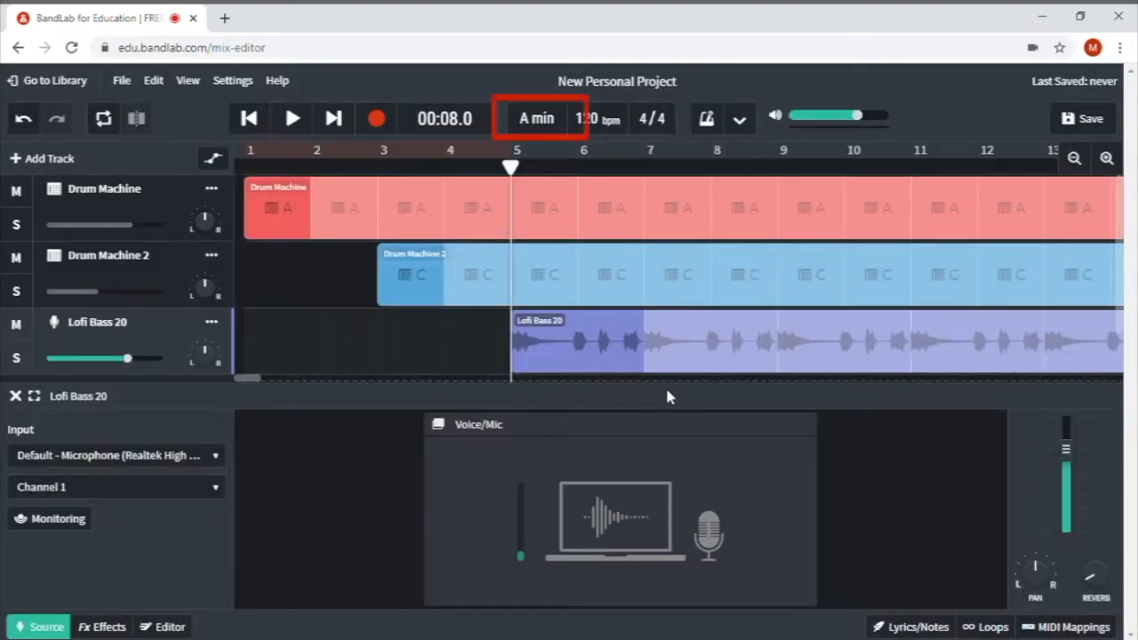
- Compare A minor with E minor by playing, undoing and redoing the key change
{"action": "left_click", "coordinate": [294, 120]}
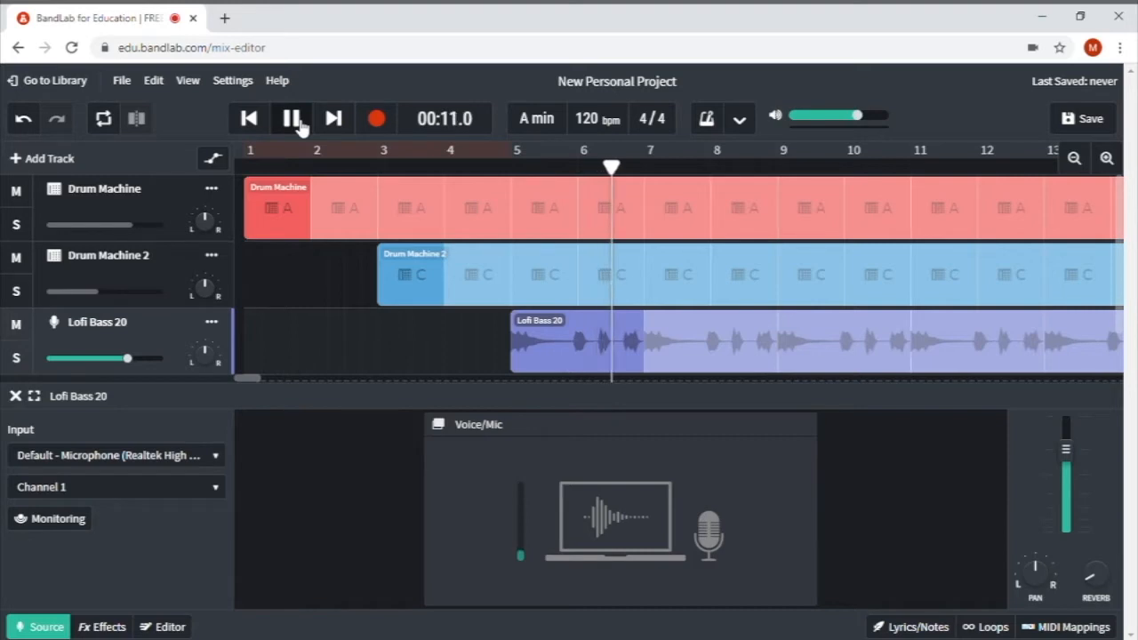
{"action": "left_click", "coordinate": [293, 120]}
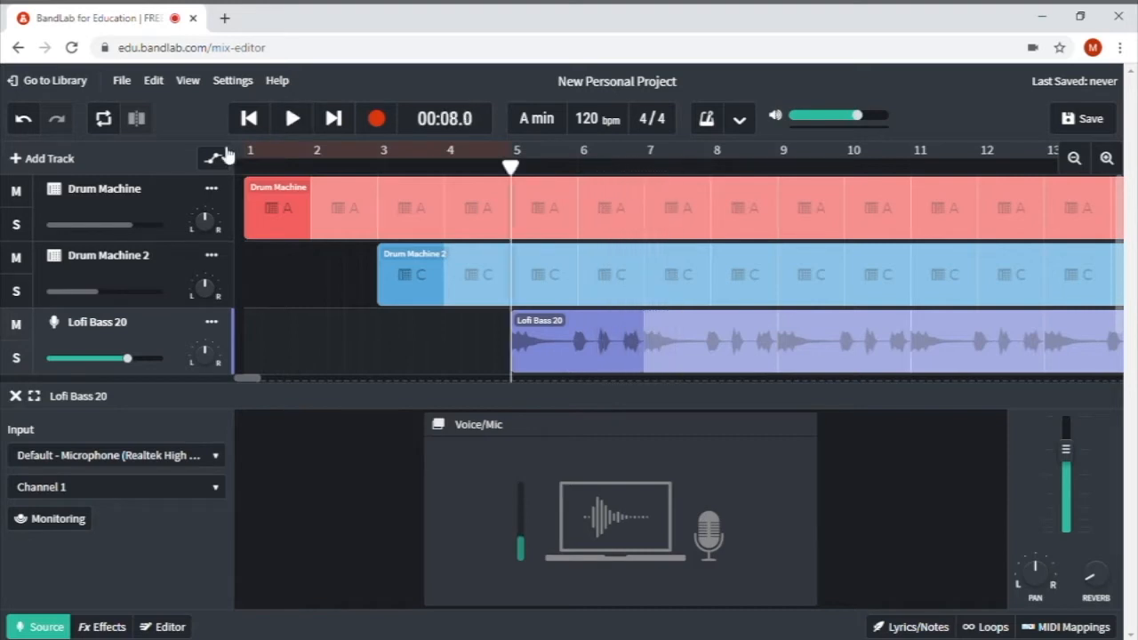
{"action": "left_click", "coordinate": [26, 119]}
{"action": "left_click", "coordinate": [293, 124]}
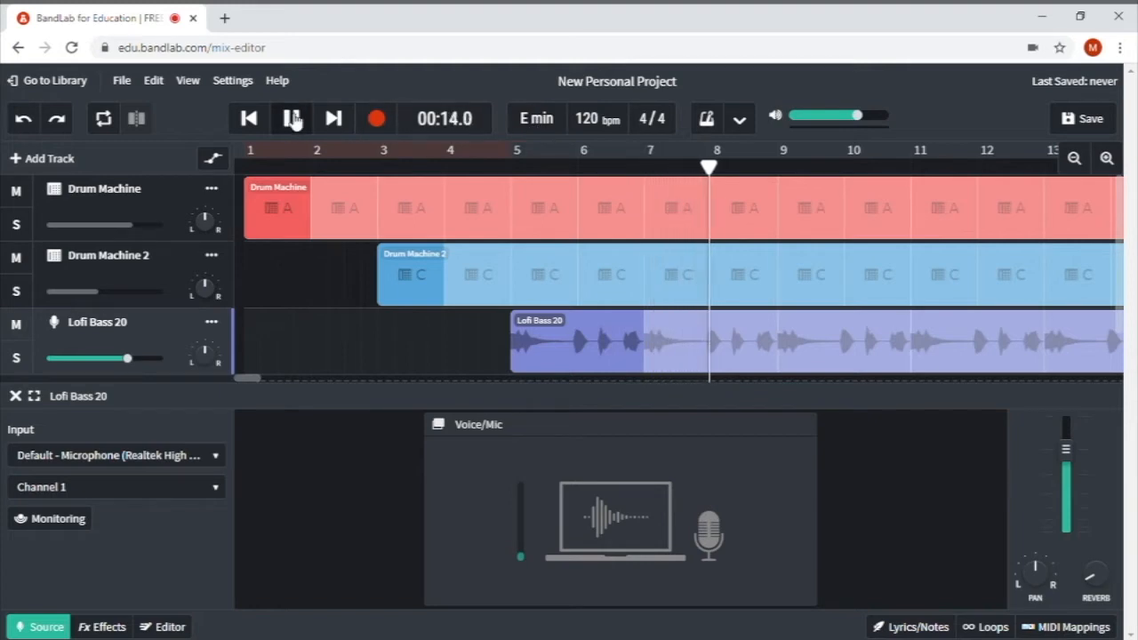
{"action": "left_click", "coordinate": [292, 120]}
{"action": "left_click", "coordinate": [516, 169]}
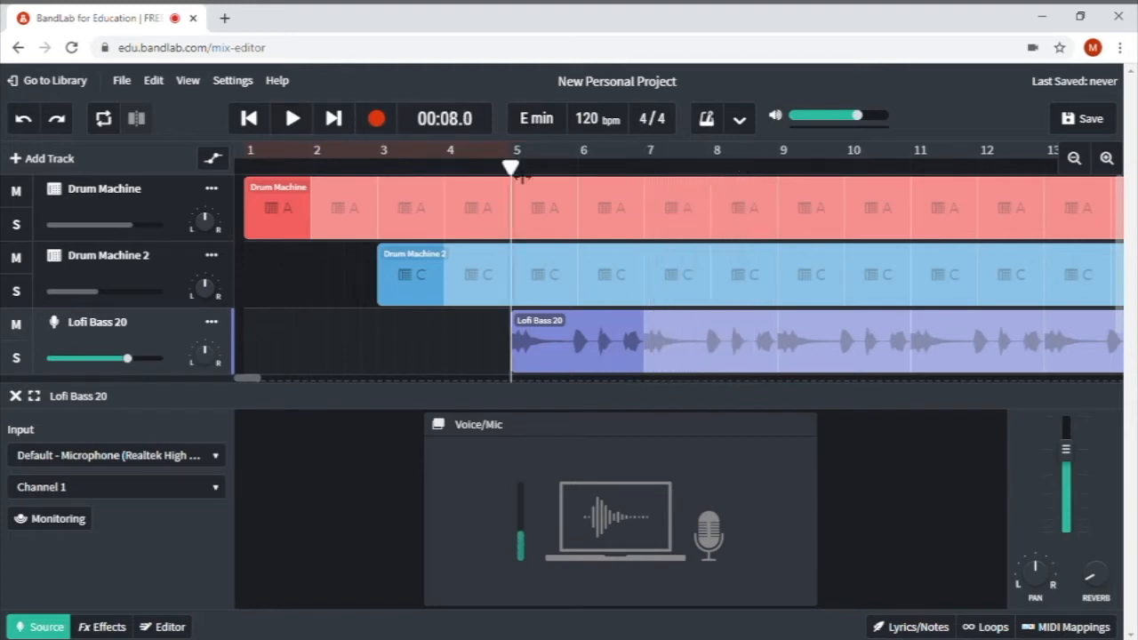
{"action": "left_click", "coordinate": [56, 119]}
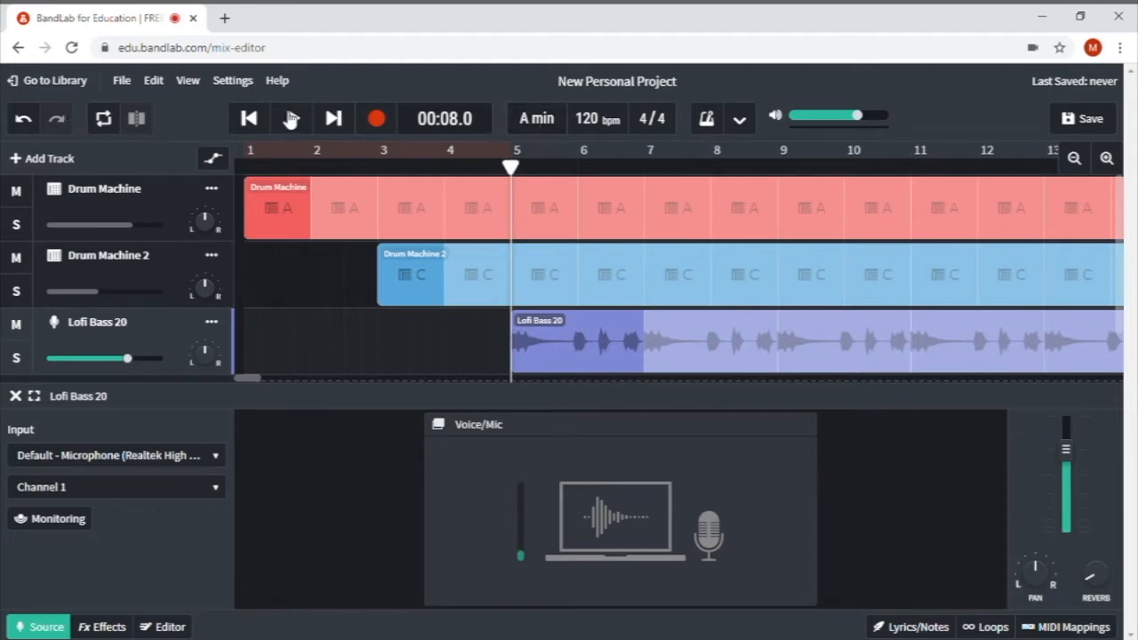
{"action": "left_click", "coordinate": [290, 120]}
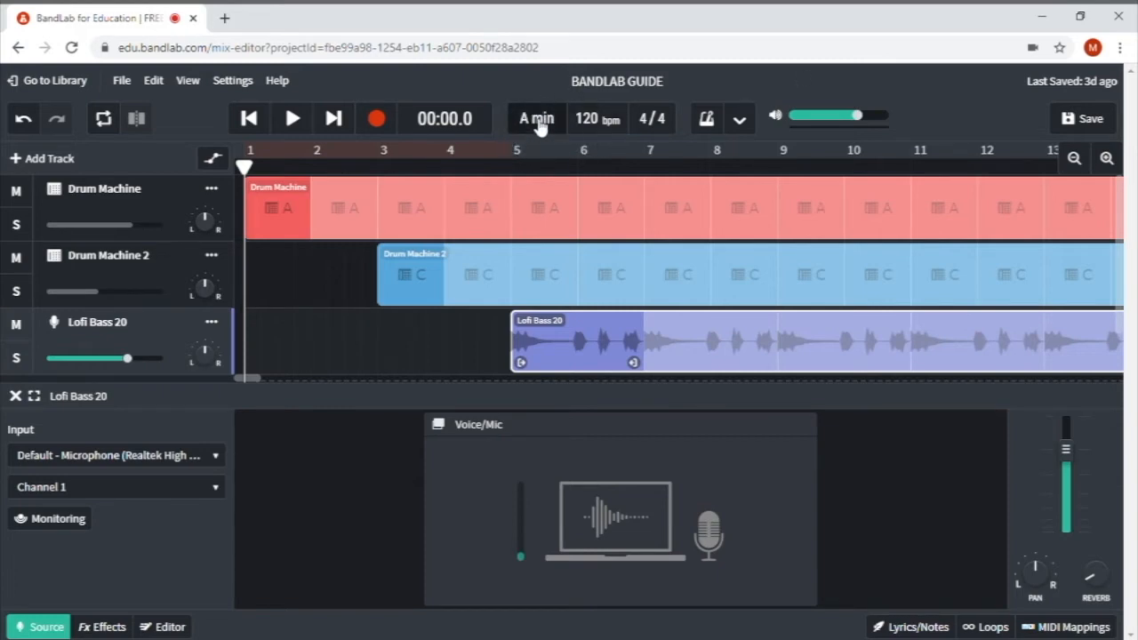
- Add a new Instrument track with the Piano category and Grand Piano sound
{"action": "mouse_move", "coordinate": [204, 218]}
{"action": "left_click", "coordinate": [49, 160]}
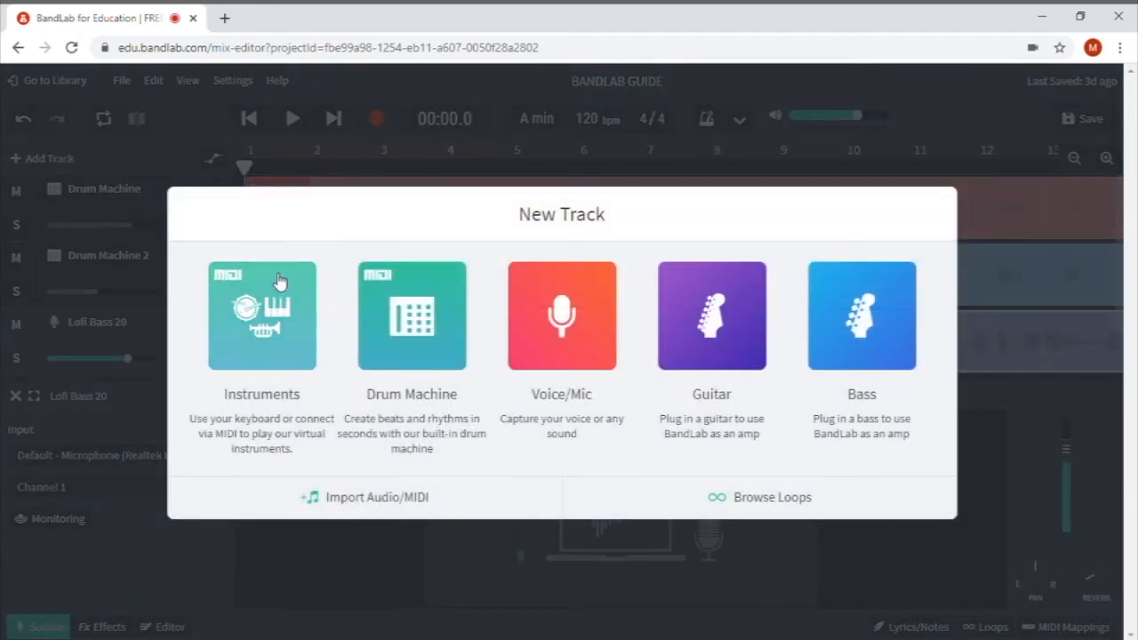
{"action": "left_click", "coordinate": [287, 341]}
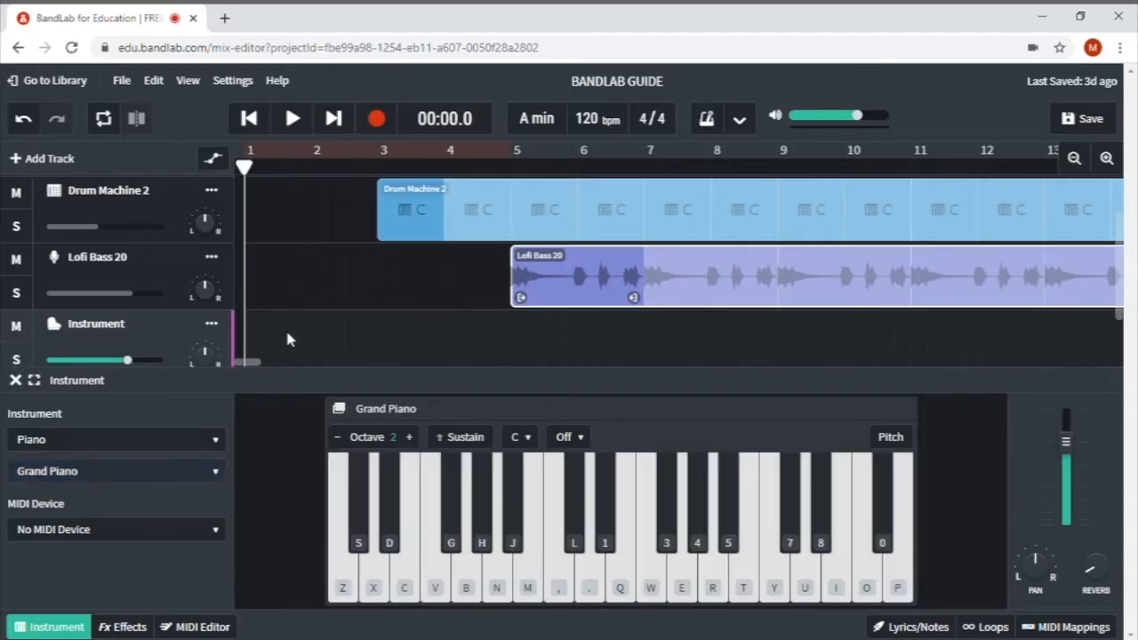
{"action": "left_click", "coordinate": [221, 454]}
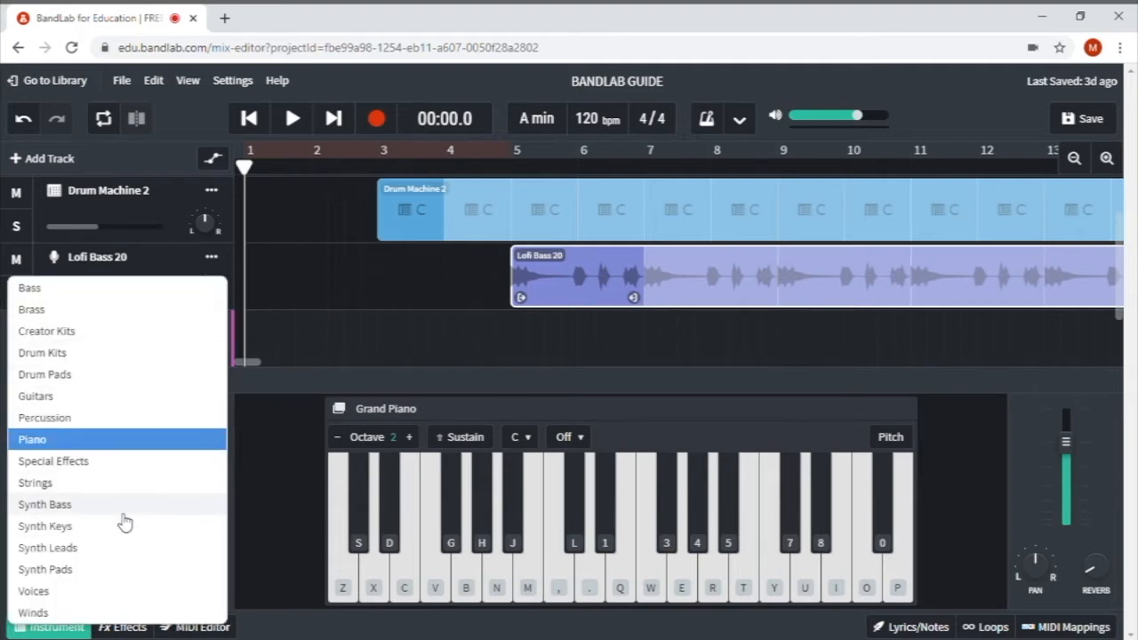
{"action": "left_click", "coordinate": [254, 387]}
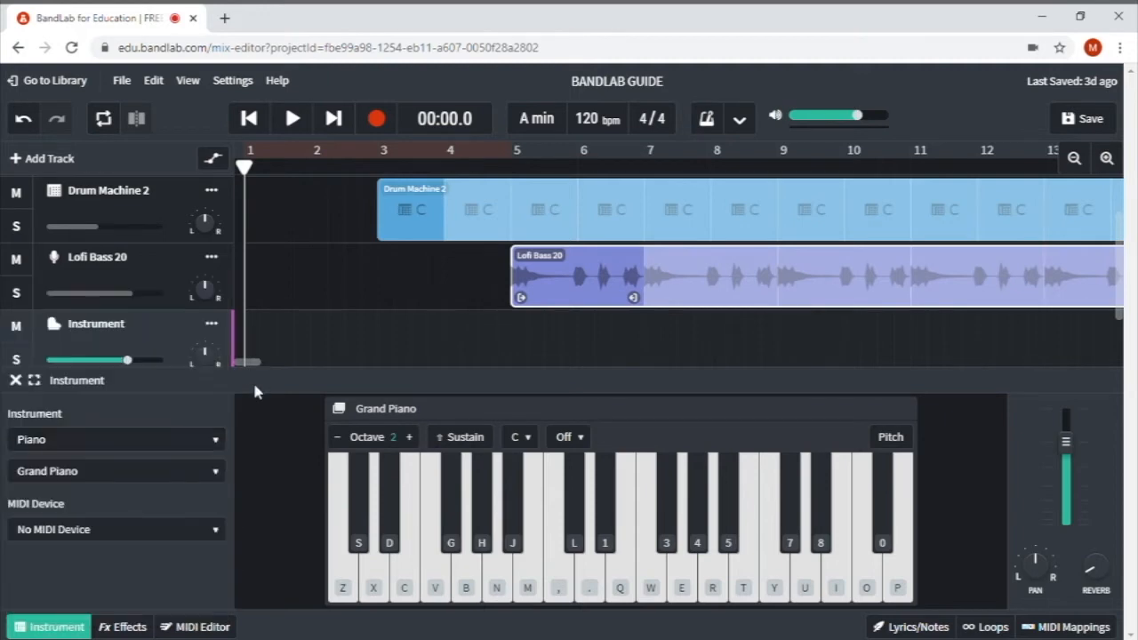
{"action": "left_click", "coordinate": [216, 471]}
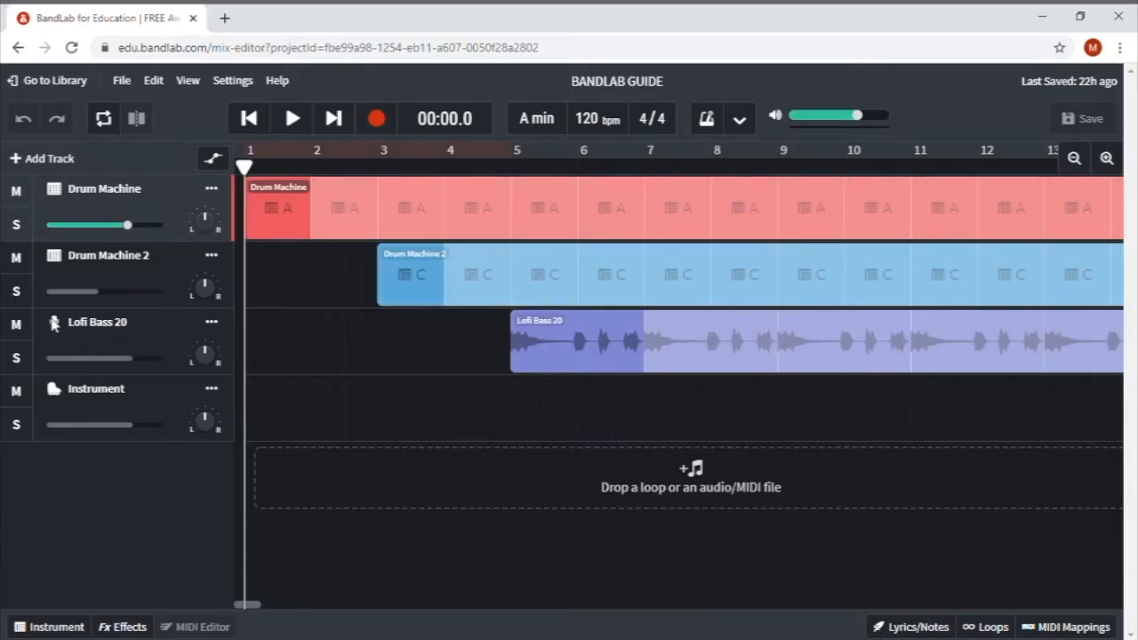
- Select the Instrument track and show its Grand Piano keyboard
{"action": "left_click", "coordinate": [144, 402]}
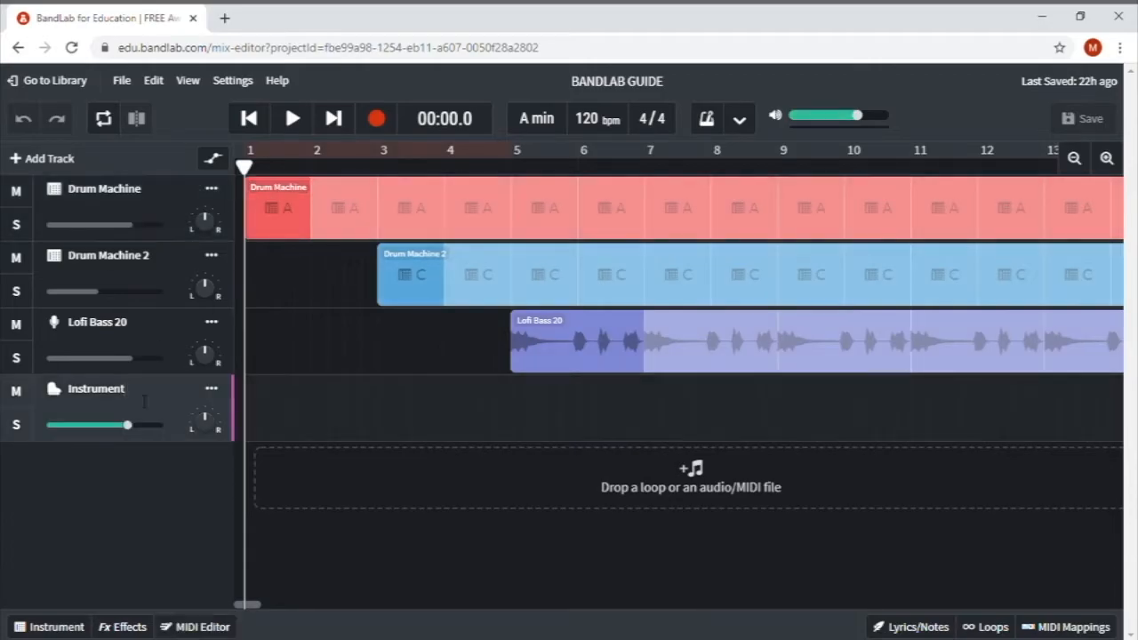
{"action": "left_click", "coordinate": [47, 627]}
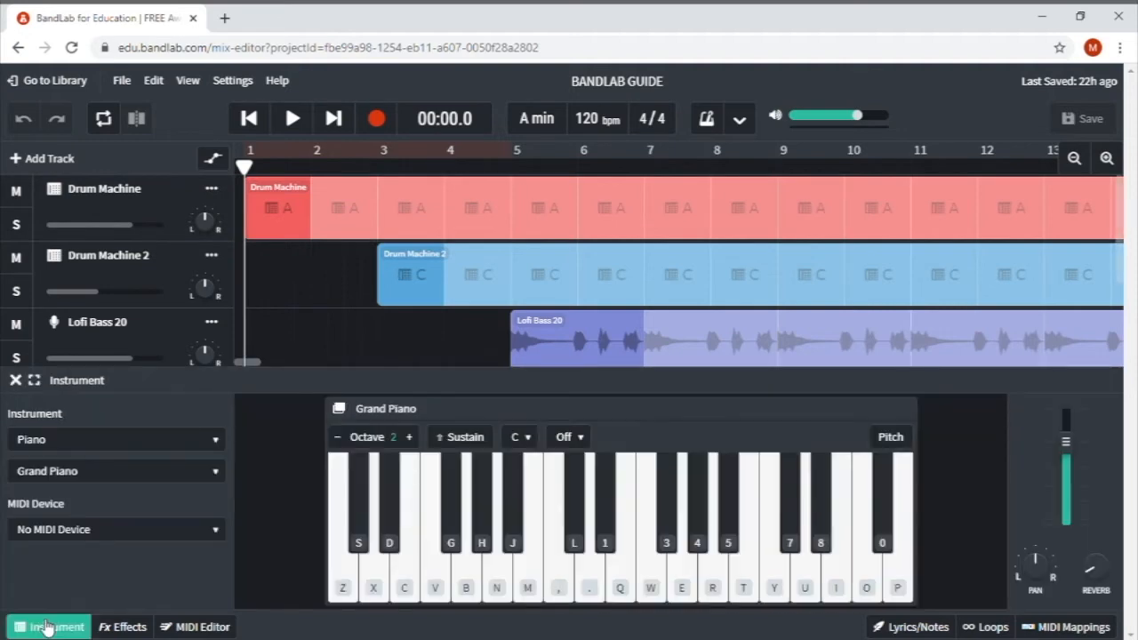
{"action": "left_click", "coordinate": [219, 473]}
{"action": "left_click", "coordinate": [221, 471]}
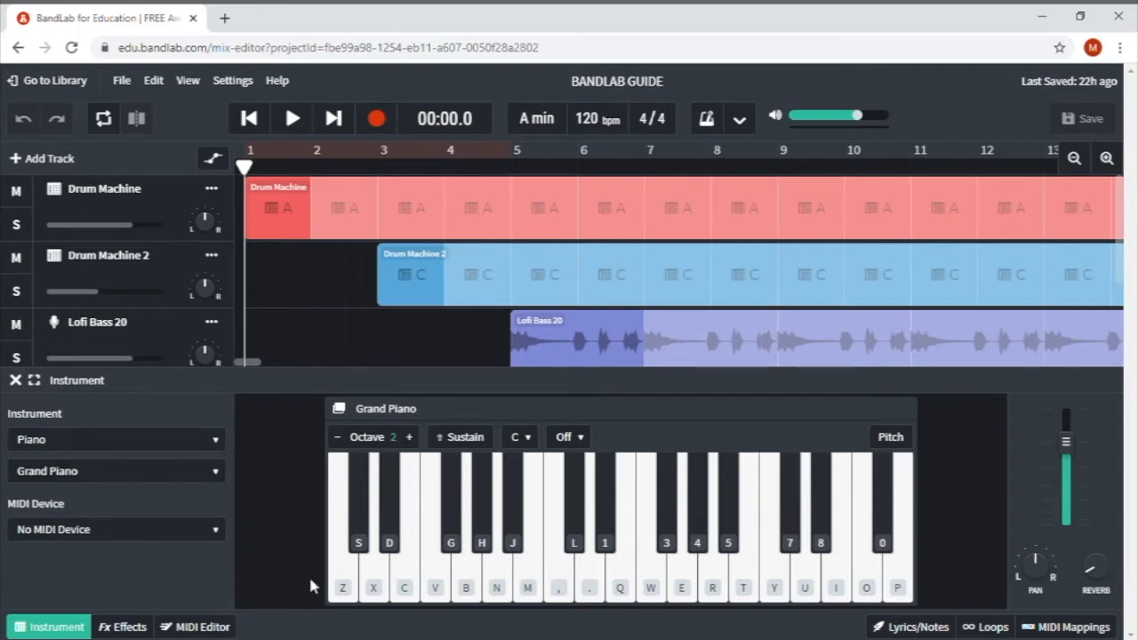
- Play a run of rising notes on the on-screen piano keyboard
{"action": "left_click", "coordinate": [345, 571]}
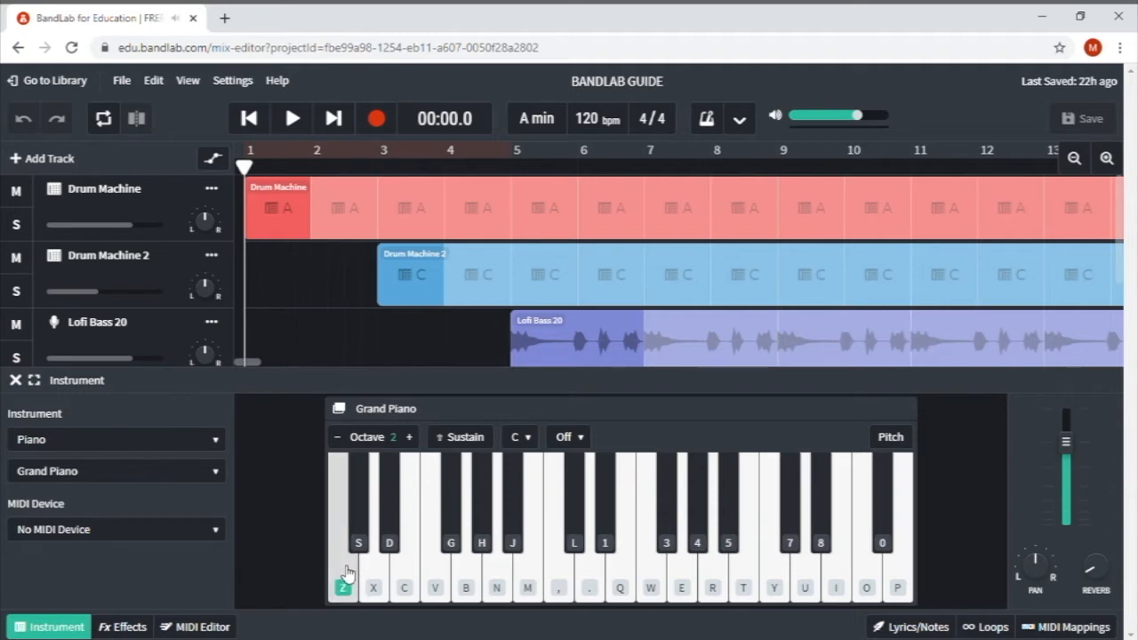
{"action": "left_click", "coordinate": [378, 576]}
{"action": "left_click", "coordinate": [449, 574]}
{"action": "left_click", "coordinate": [475, 576]}
{"action": "left_click", "coordinate": [504, 574]}
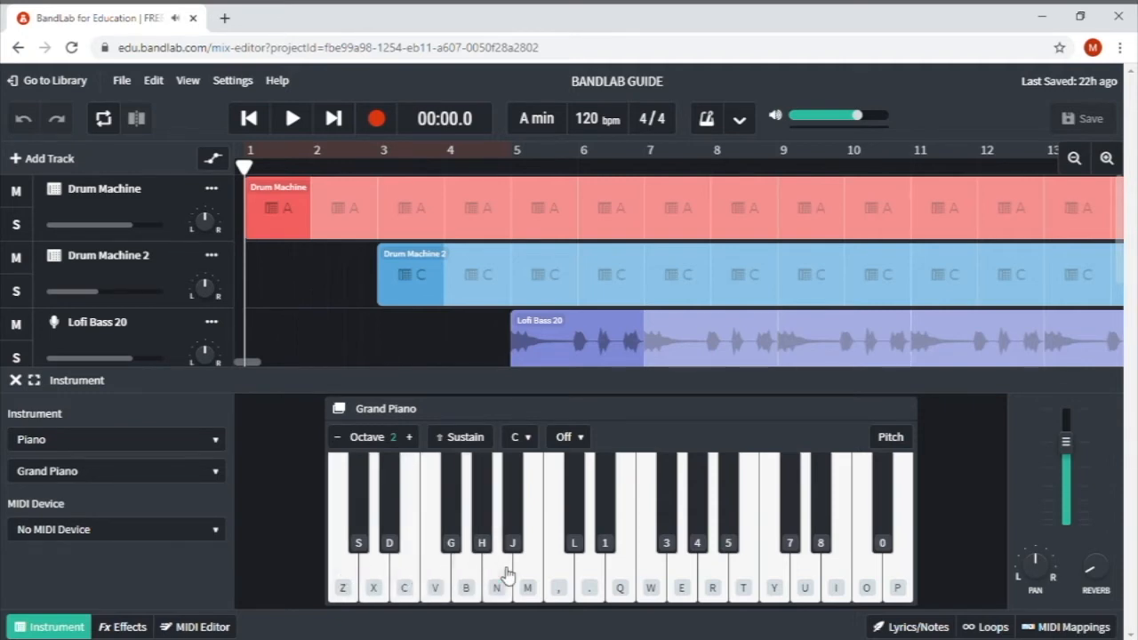
{"action": "left_click", "coordinate": [564, 573]}
{"action": "key", "text": "z"}
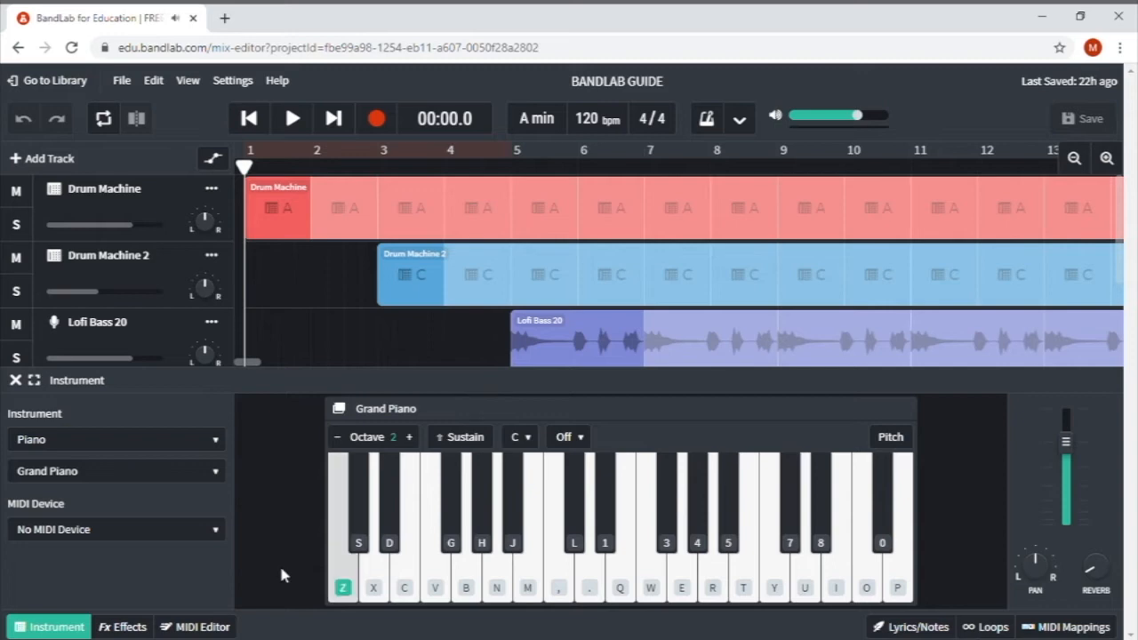
{"action": "key", "text": "x"}
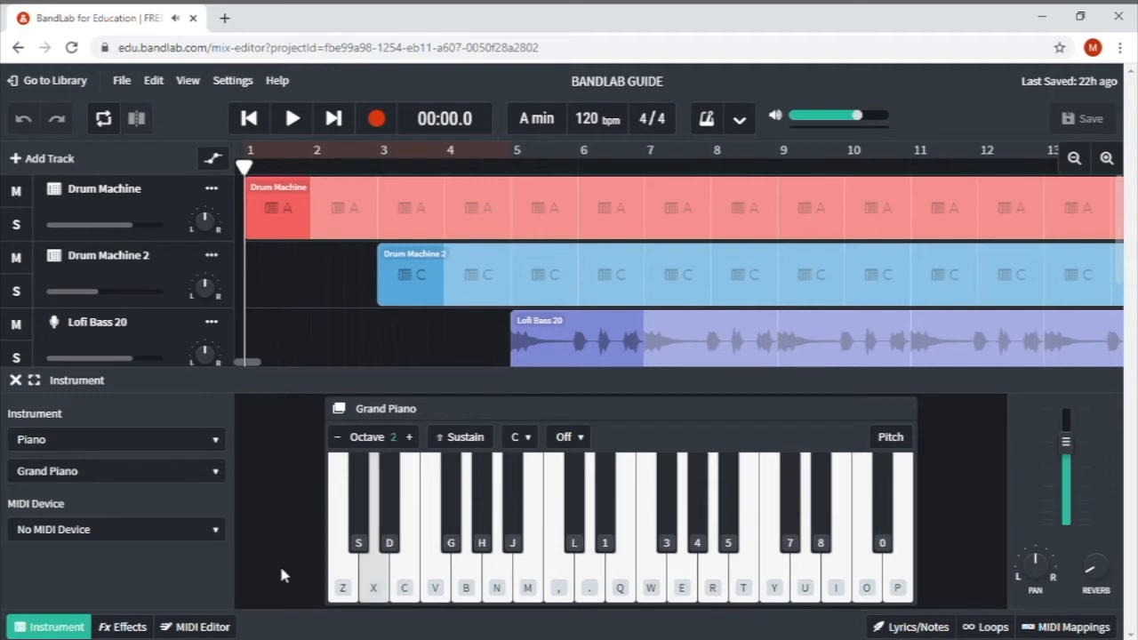
{"action": "key", "text": "c"}
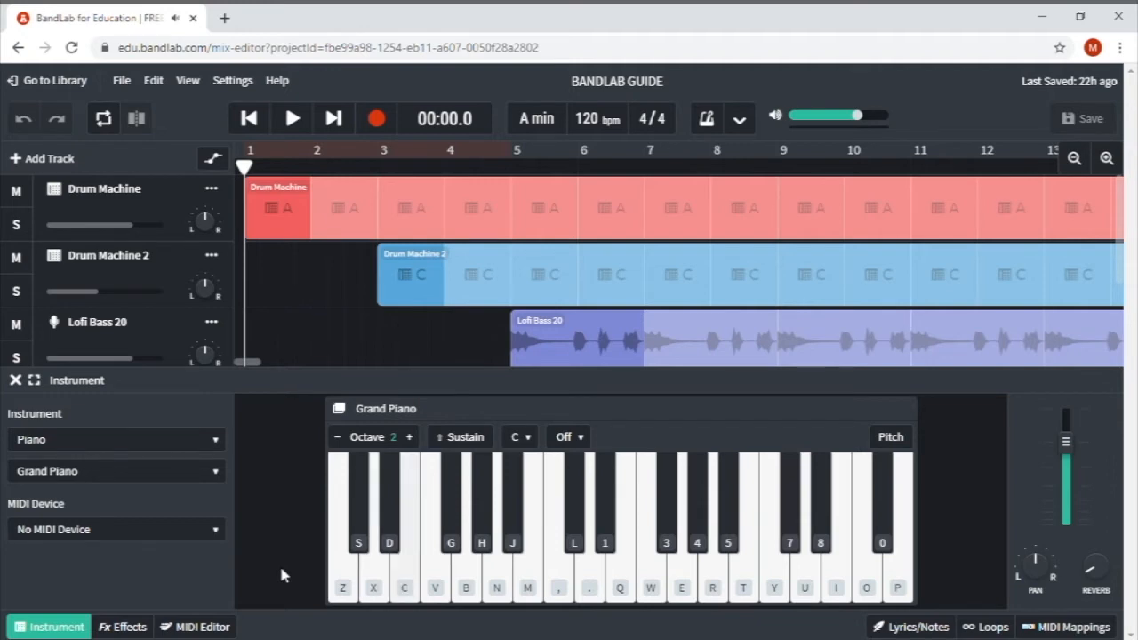
{"action": "key", "text": "v"}
{"action": "key", "text": "b"}
{"action": "key", "text": "n"}
{"action": "key", "text": "m"}
{"action": "key", "text": "comma"}
{"action": "key", "text": "n"}
{"action": "key", "text": "n"}
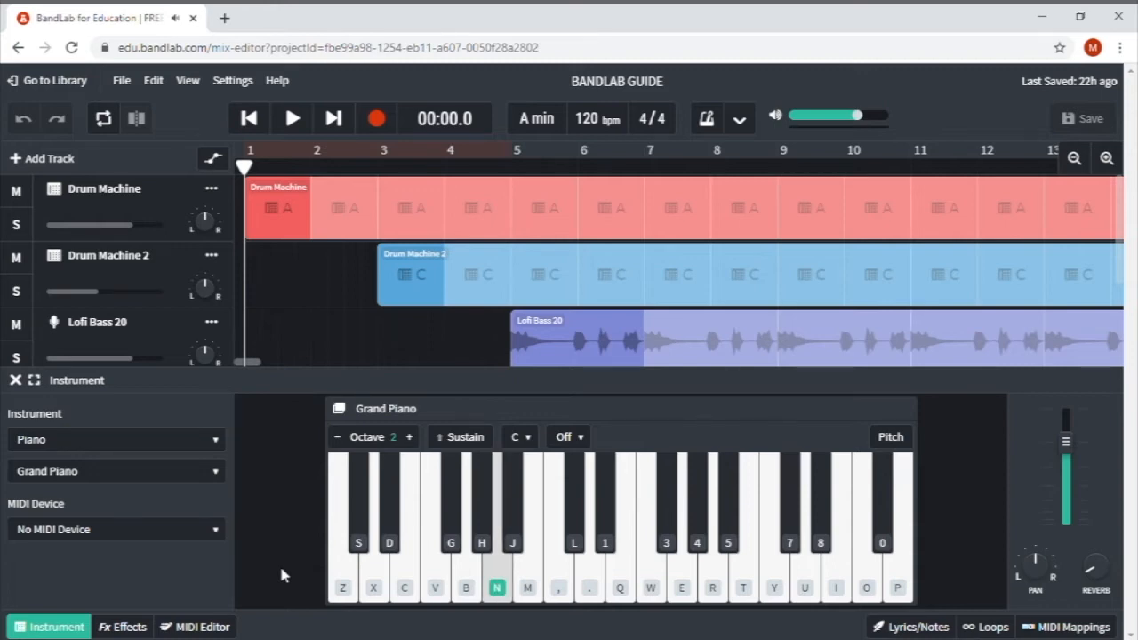
{"action": "key", "text": "comma"}
{"action": "key", "text": "q"}
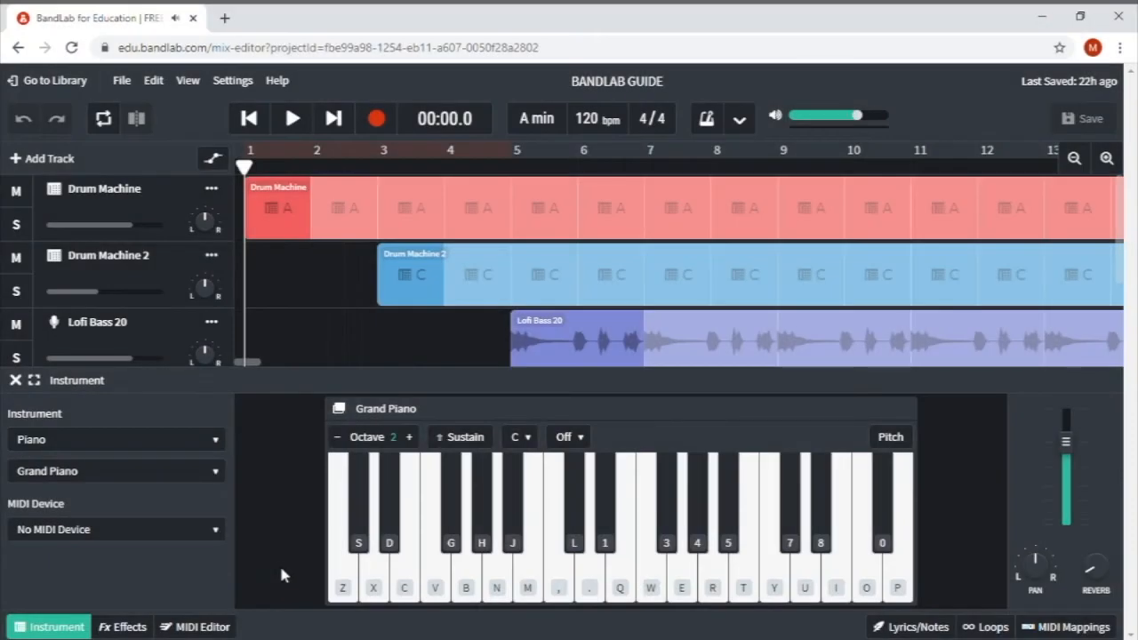
{"action": "key", "text": "n"}
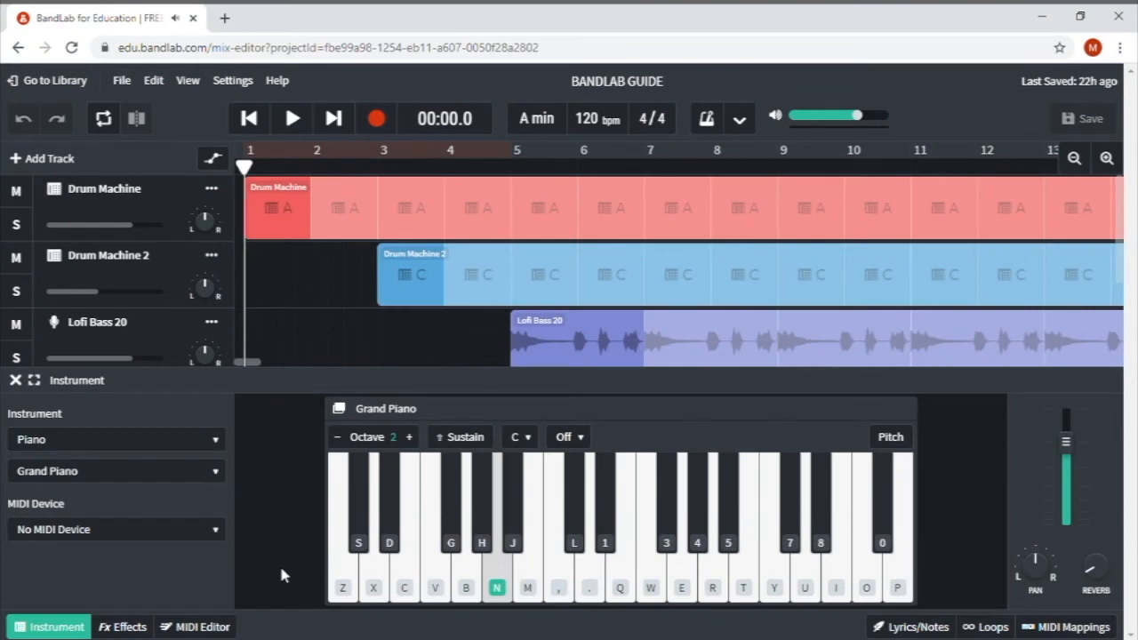
{"action": "key", "text": "m"}
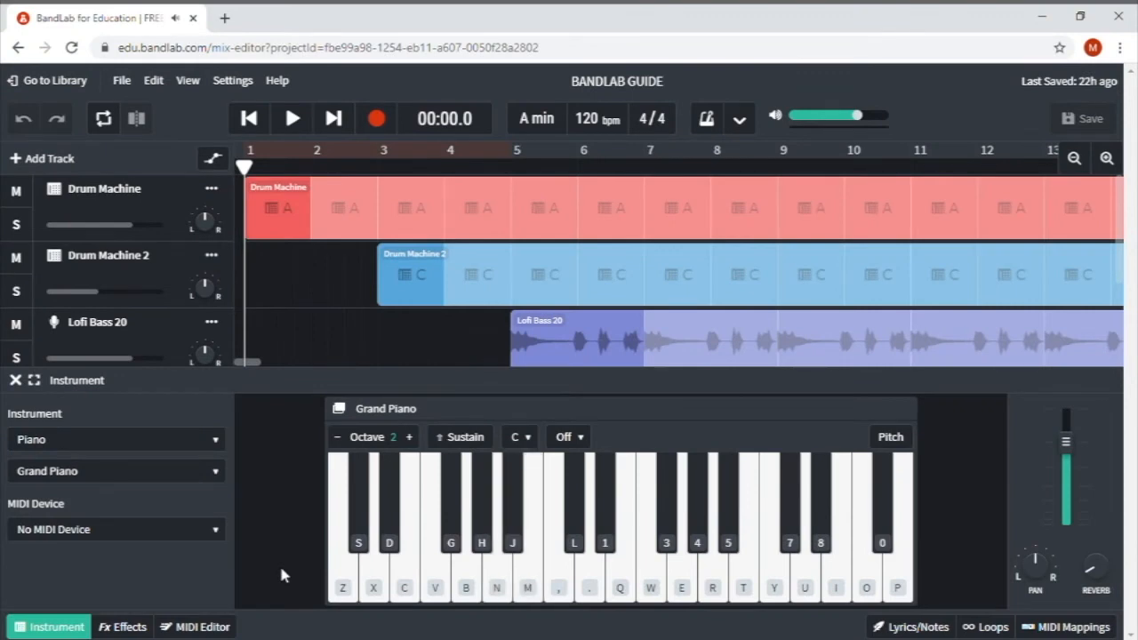
{"action": "key", "text": "n"}
{"action": "key", "text": "comma"}
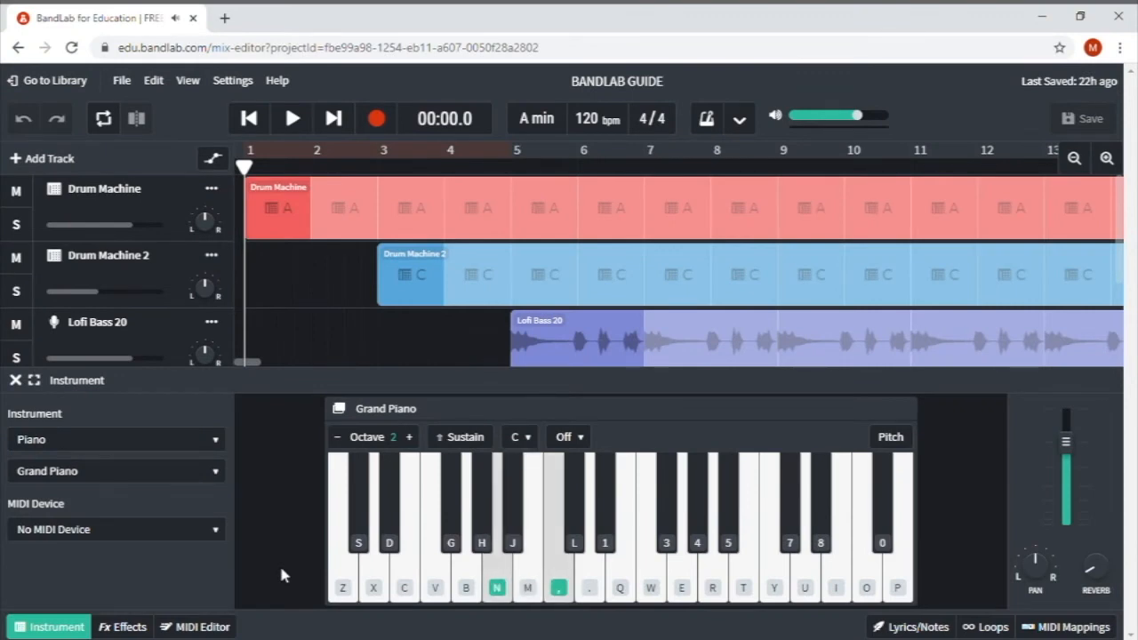
{"action": "key", "text": "comma"}
{"action": "key", "text": "period"}
{"action": "key", "text": "comma"}
{"action": "key", "text": "q"}
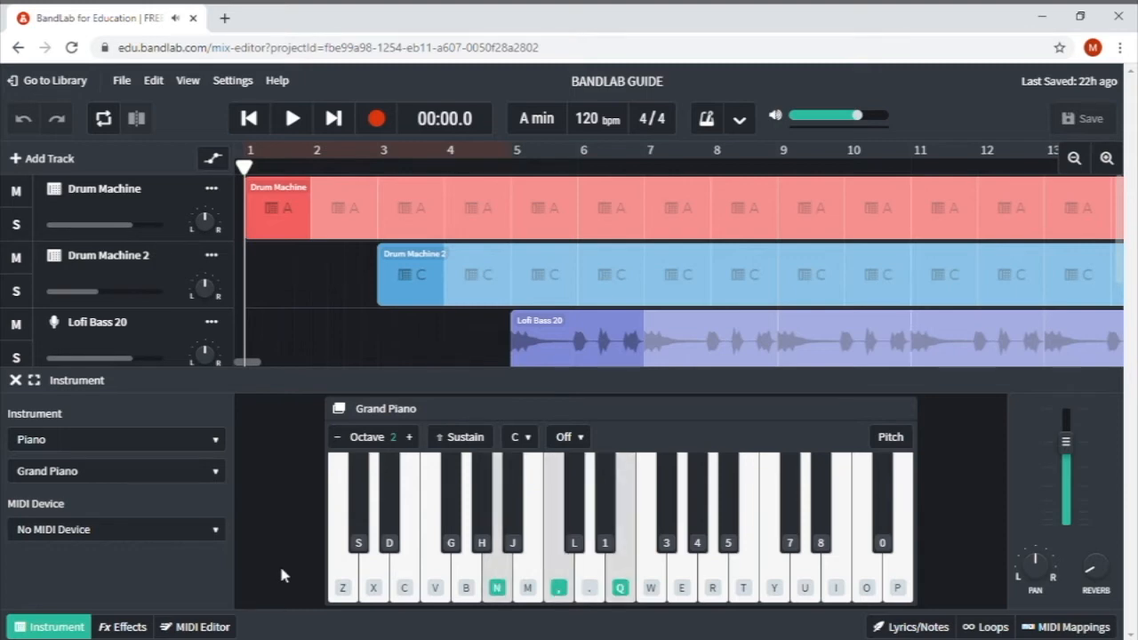
{"action": "key", "text": "n"}
{"action": "key", "text": "comma"}
{"action": "key", "text": "q"}
{"action": "key", "text": "comma"}
{"action": "key", "text": "q"}
{"action": "key", "text": "comma"}
{"action": "key", "text": "q"}
{"action": "key", "text": "comma"}
{"action": "key", "text": "q"}
{"action": "key", "text": "comma"}
{"action": "key", "text": "q"}
{"action": "key", "text": "n"}
{"action": "key", "text": "comma"}
{"action": "key", "text": "q"}
{"action": "key", "text": "n"}
{"action": "key", "text": "comma"}
{"action": "key", "text": "q"}
{"action": "key", "text": "n"}
{"action": "key", "text": "comma"}
{"action": "key", "text": "q"}
{"action": "key", "text": "n"}
{"action": "key", "text": "comma"}
{"action": "key", "text": "q"}
{"action": "key", "text": "n"}
{"action": "key", "text": "comma"}
{"action": "key", "text": "q"}
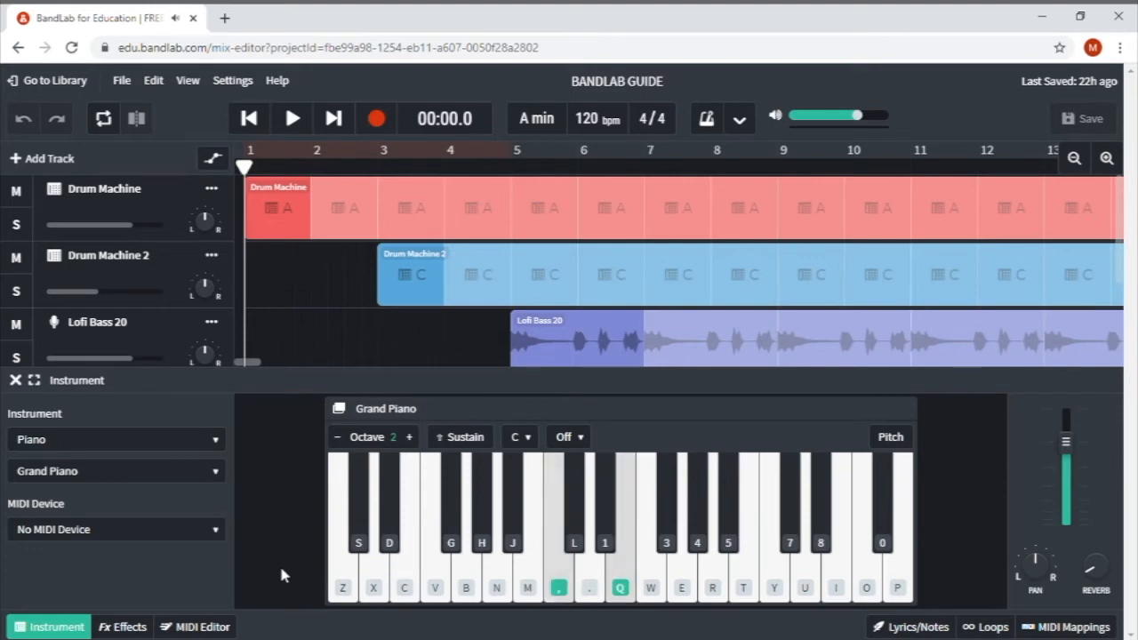
{"action": "key", "text": "n"}
{"action": "key", "text": "comma"}
{"action": "key", "text": "q"}
{"action": "key", "text": "n"}
{"action": "key", "text": "comma"}
{"action": "key", "text": "q"}
{"action": "key", "text": "n"}
{"action": "key", "text": "n"}
{"action": "key", "text": "comma"}
{"action": "key", "text": "q"}
{"action": "key", "text": "n"}
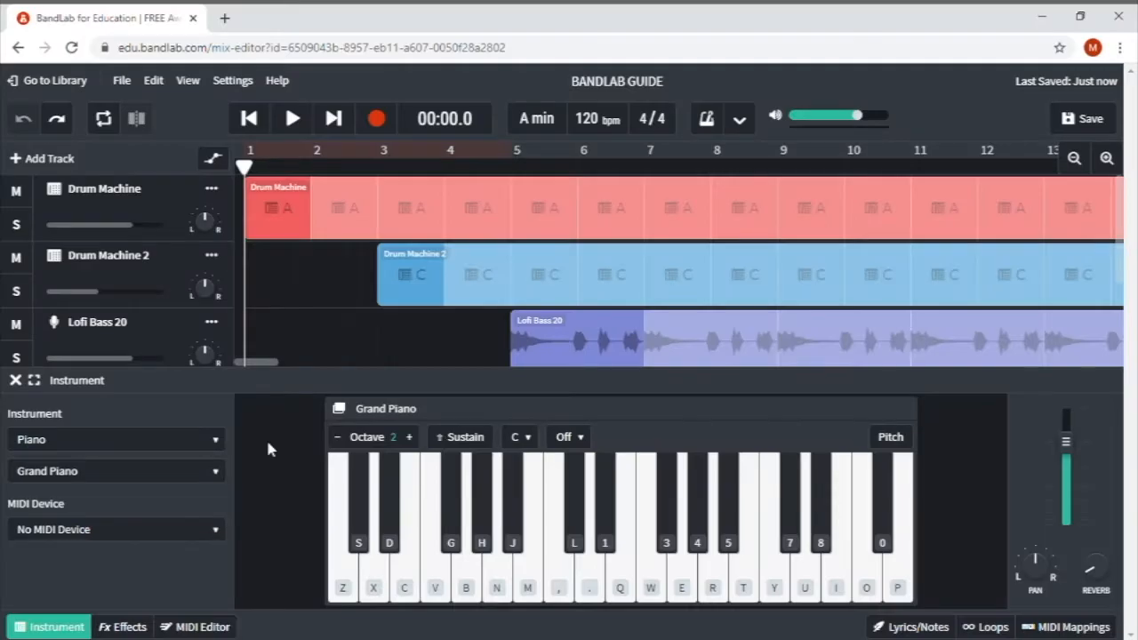
- Play the N, comma, Q chord twice more, then start recording the piano part
{"action": "key", "text": "n"}
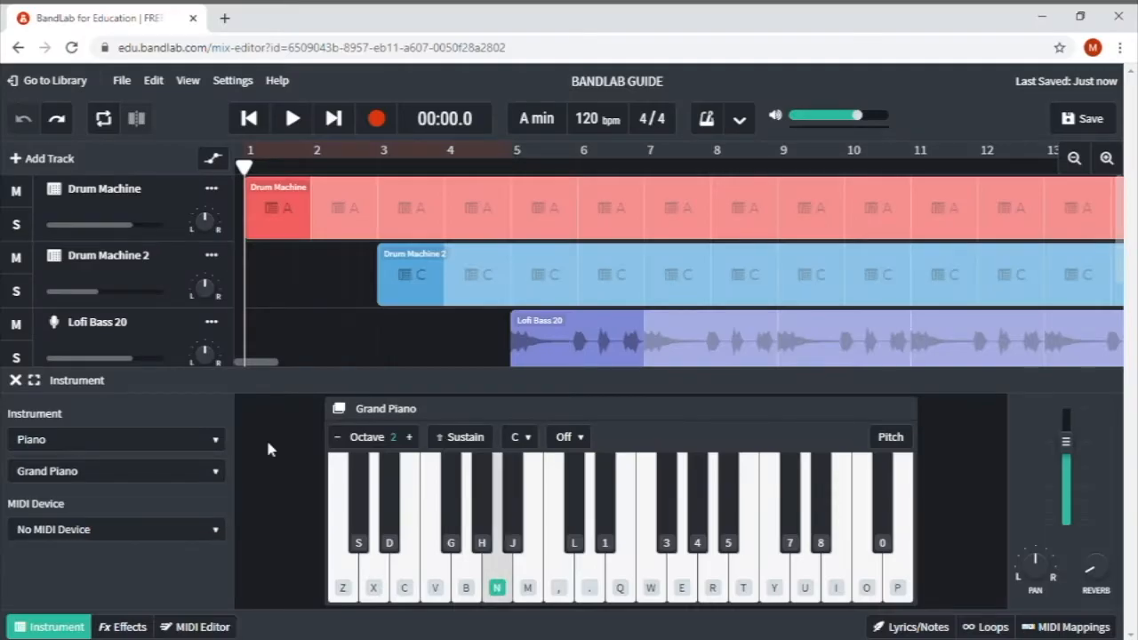
{"action": "key", "text": "comma"}
{"action": "key", "text": "q"}
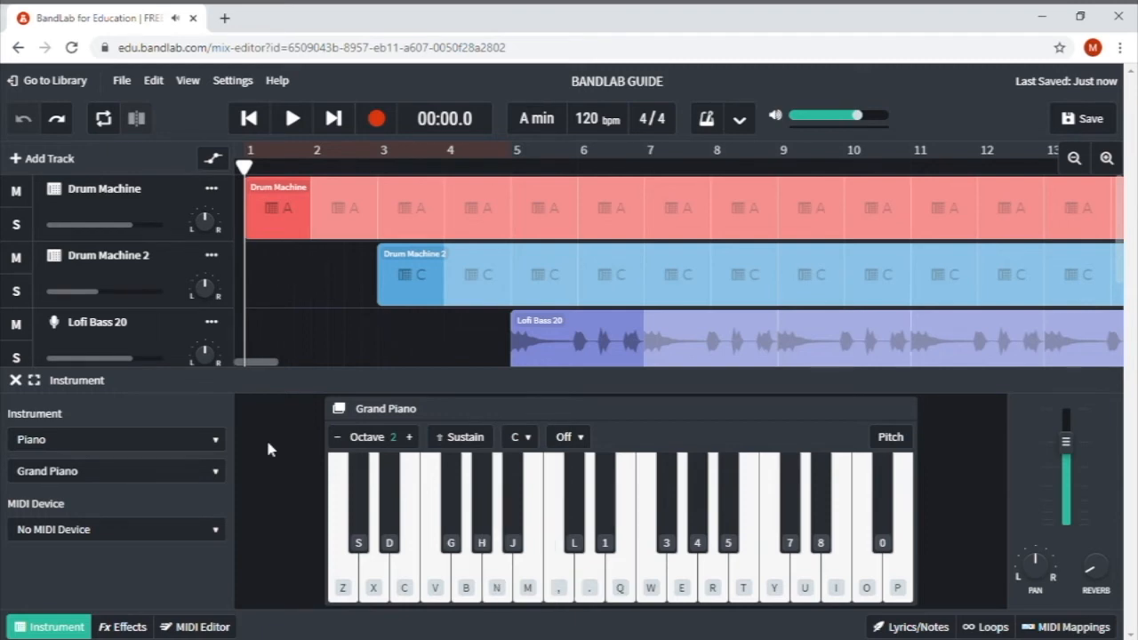
{"action": "key", "text": "n"}
{"action": "key", "text": "comma"}
{"action": "key", "text": "q"}
{"action": "left_click", "coordinate": [378, 119]}
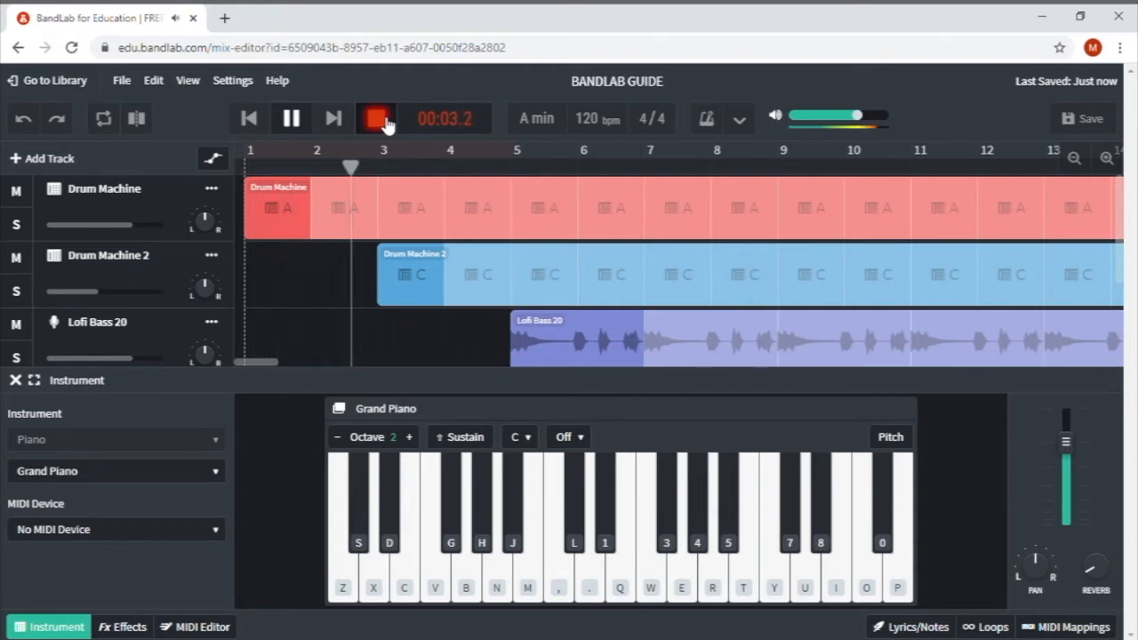
- Record the N–comma–Q chord four times on successive bars, then stop recording
{"action": "key", "text": "n"}
{"action": "key", "text": "comma"}
{"action": "key", "text": "q"}
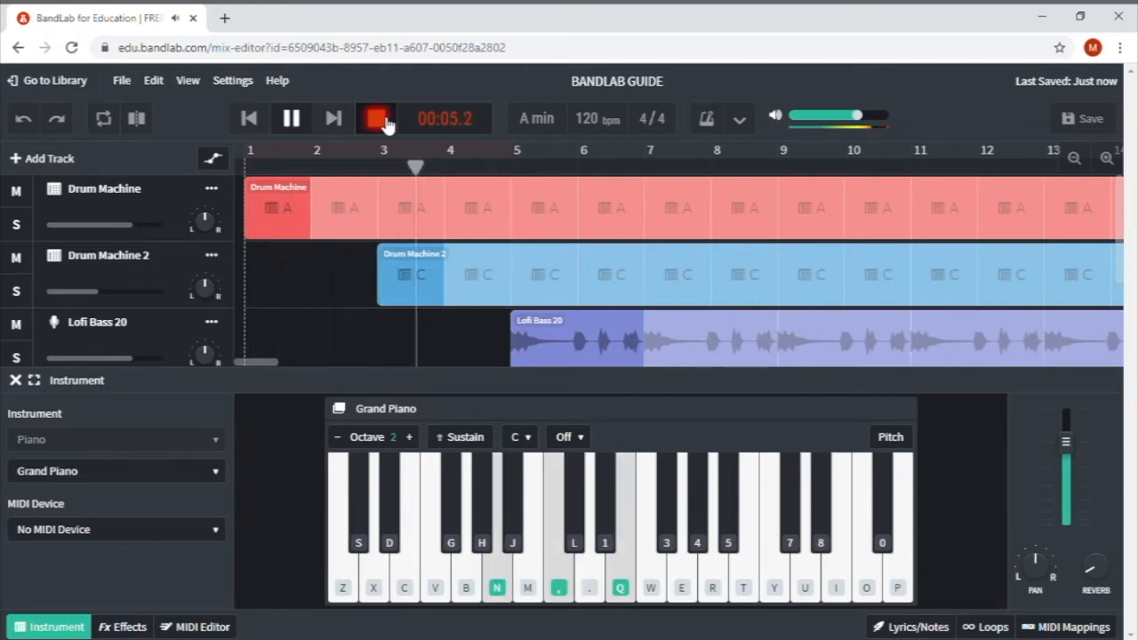
{"action": "key", "text": "n"}
{"action": "key", "text": "comma"}
{"action": "key", "text": "q"}
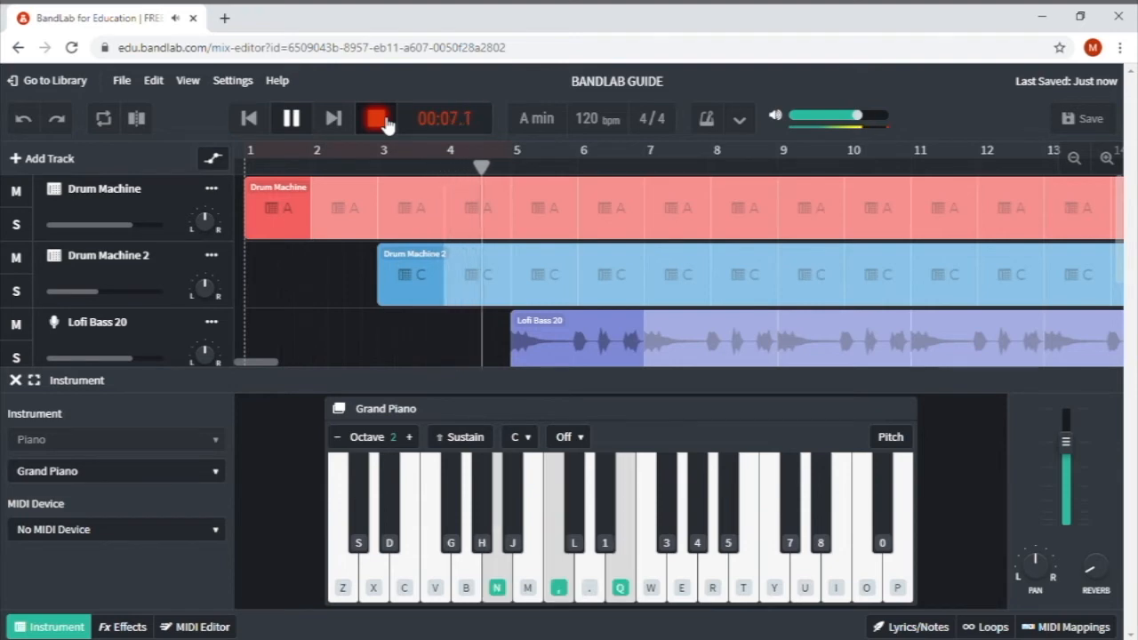
{"action": "key", "text": "n"}
{"action": "key", "text": "comma"}
{"action": "key", "text": "q"}
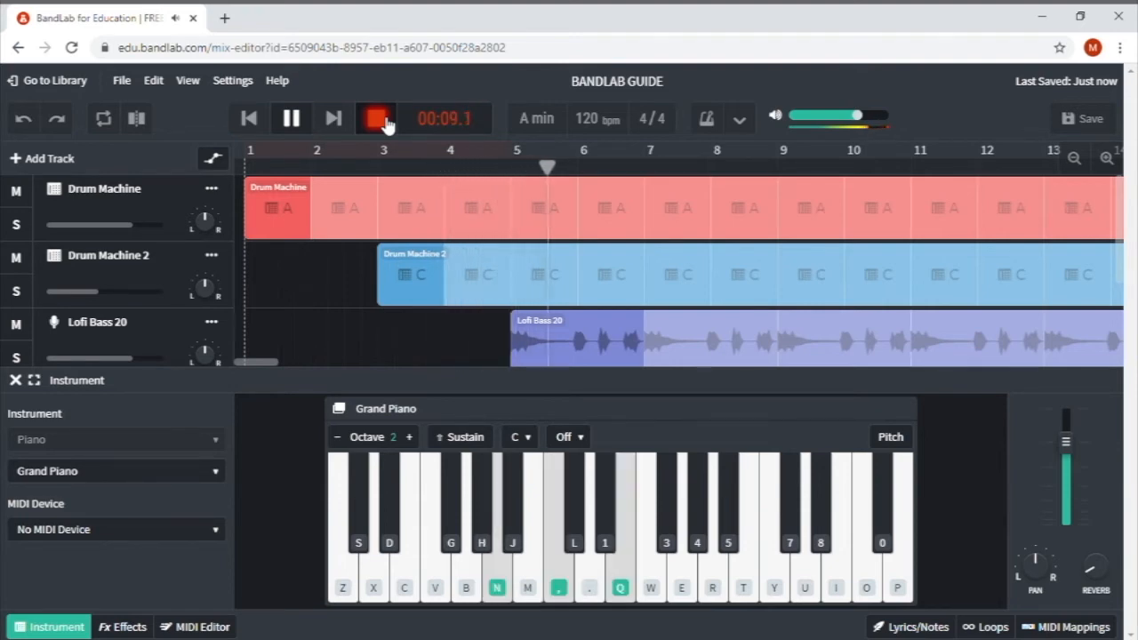
{"action": "key", "text": "n"}
{"action": "key", "text": "comma"}
{"action": "key", "text": "q"}
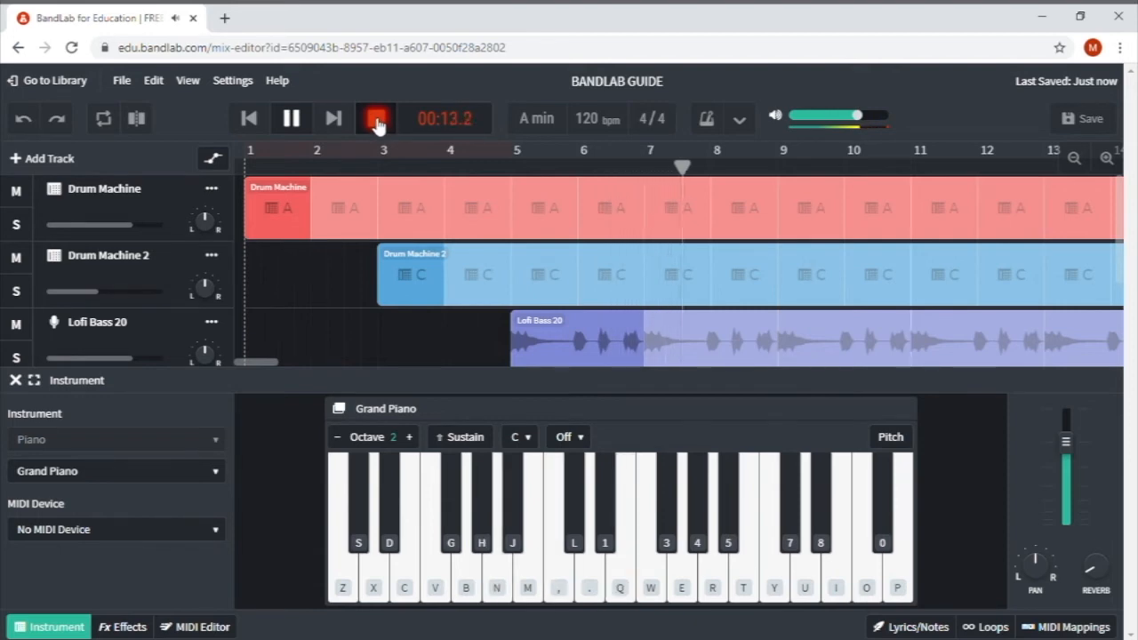
{"action": "left_click", "coordinate": [376, 122]}
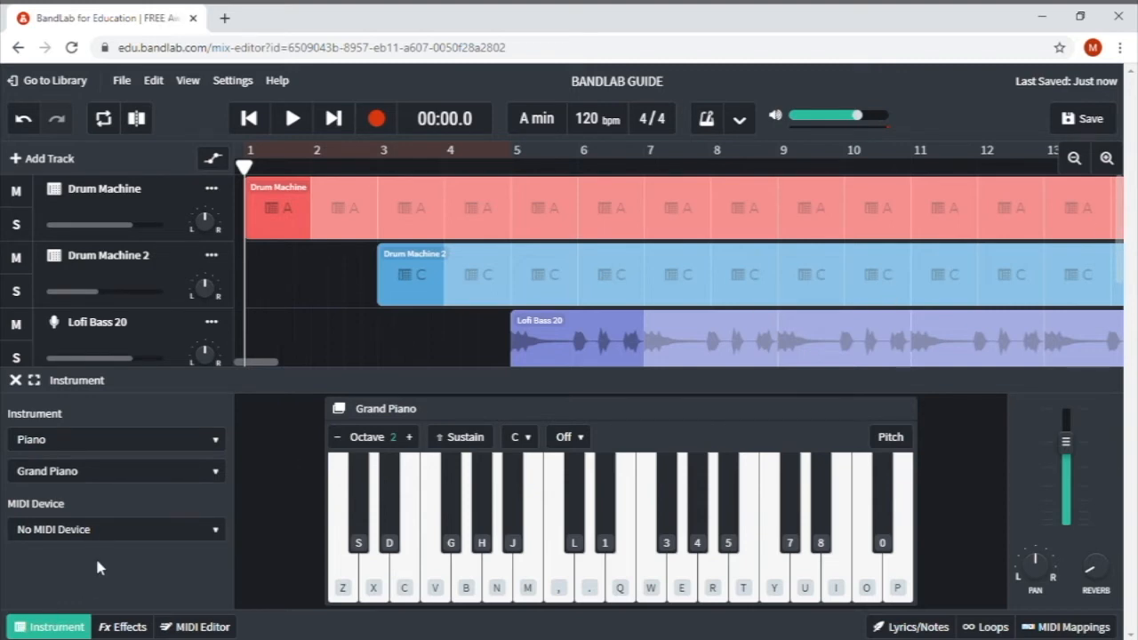
- Hide the piano keyboard and drag the recorded chord clip to start at bar 3
{"action": "left_click", "coordinate": [67, 625]}
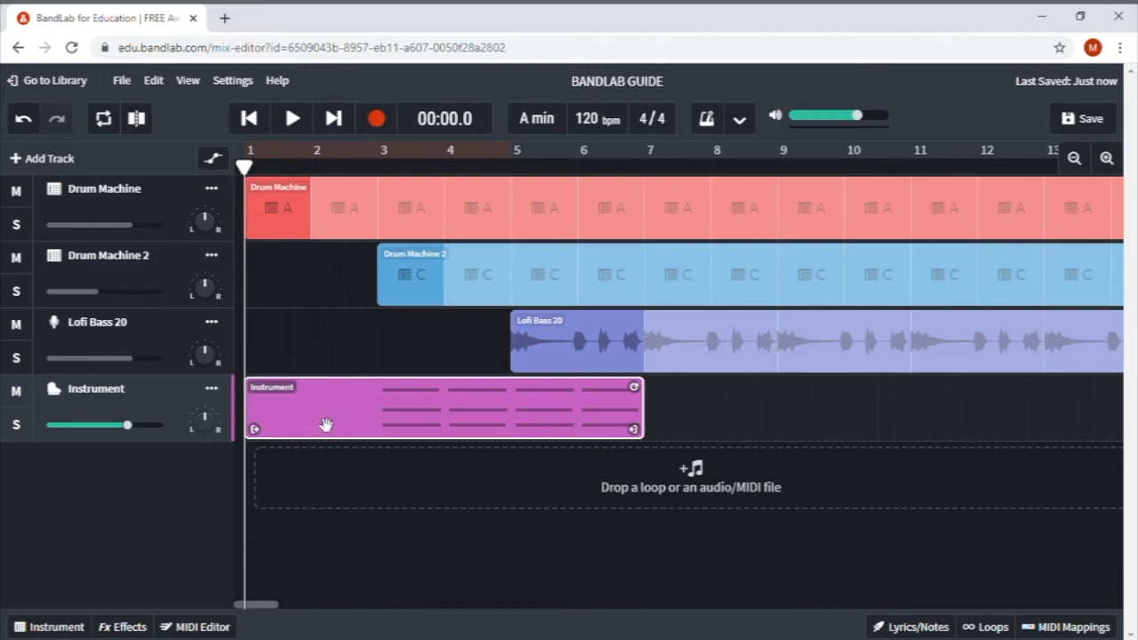
{"action": "mouse_move", "coordinate": [448, 392]}
{"action": "left_mouse_down"}
{"action": "mouse_move", "coordinate": [676, 394]}
{"action": "mouse_move", "coordinate": [456, 394]}
{"action": "left_mouse_up"}
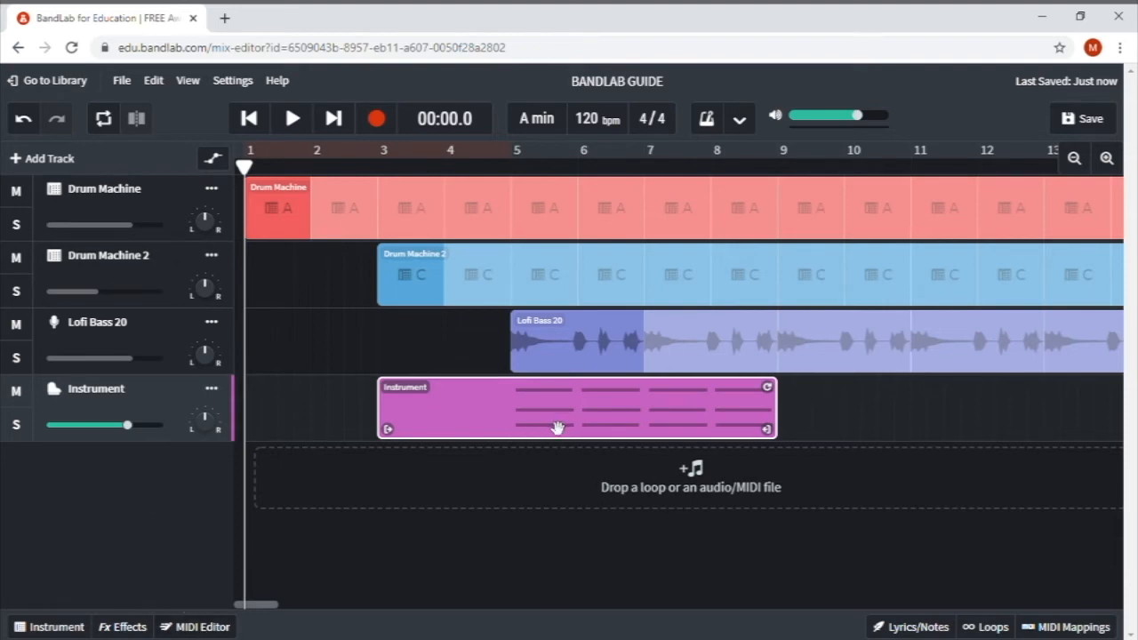
{"action": "left_click_drag", "start_coordinate": [558, 430], "coordinate": [558, 430]}
- Open the chord clip in the MIDI Editor, zoom out, and align the first chord on bar 5
{"action": "left_click", "coordinate": [195, 627]}
{"action": "left_click_drag", "start_coordinate": [243, 604], "coordinate": [249, 605]}
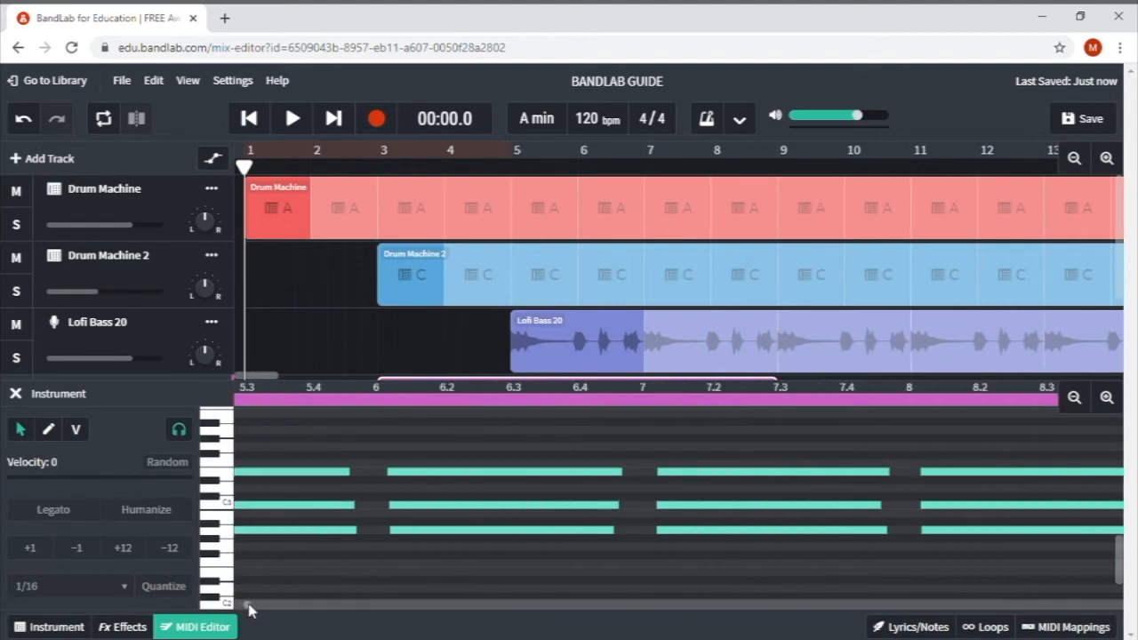
{"action": "left_click", "coordinate": [1074, 397]}
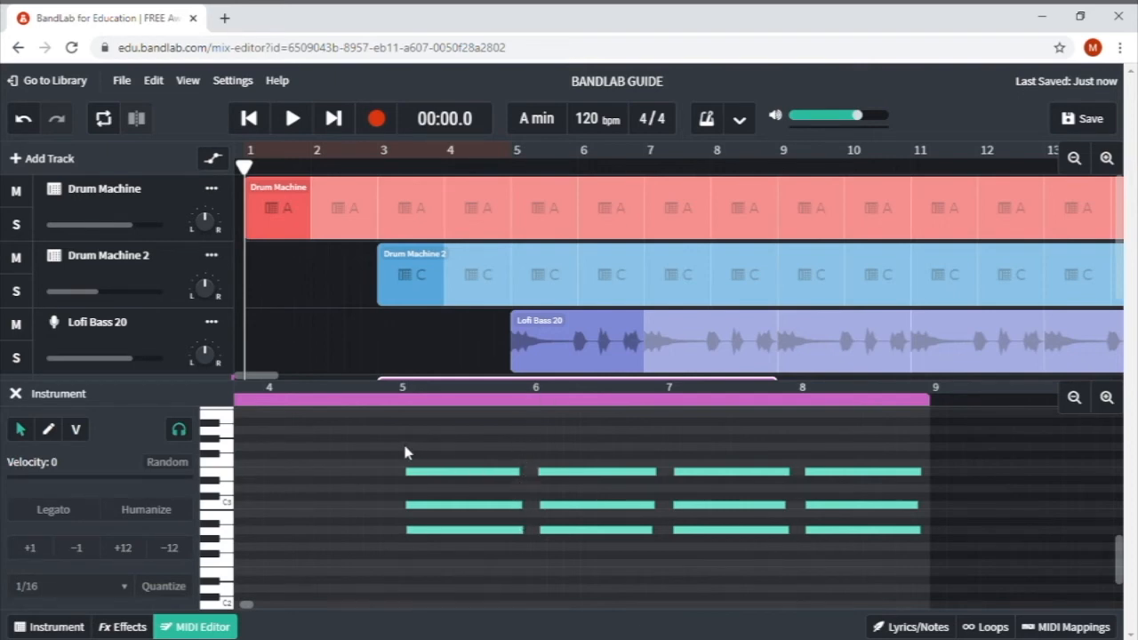
{"action": "left_click_drag", "start_coordinate": [421, 474], "coordinate": [429, 478]}
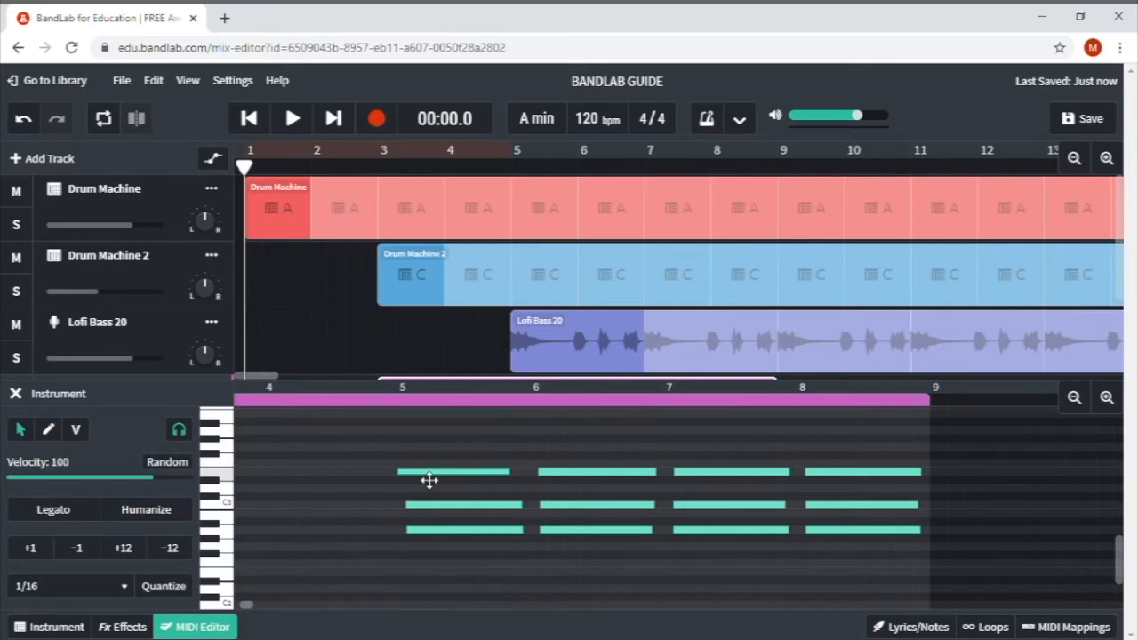
{"action": "left_click_drag", "start_coordinate": [442, 512], "coordinate": [442, 515]}
{"action": "left_click_drag", "start_coordinate": [451, 536], "coordinate": [447, 539]}
{"action": "left_click_drag", "start_coordinate": [521, 476], "coordinate": [562, 541]}
{"action": "left_click", "coordinate": [525, 507]}
{"action": "left_click", "coordinate": [527, 535]}
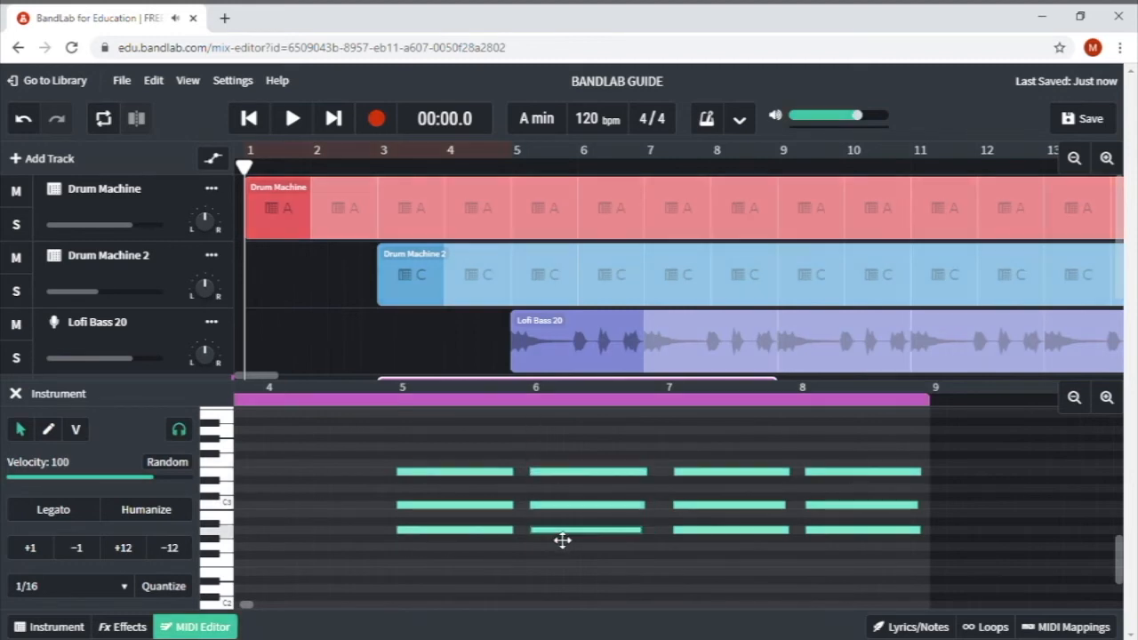
- Line up the later chords' notes on bars 7 and 8
{"action": "left_click_drag", "start_coordinate": [689, 477], "coordinate": [681, 536]}
{"action": "left_click_drag", "start_coordinate": [826, 475], "coordinate": [820, 479]}
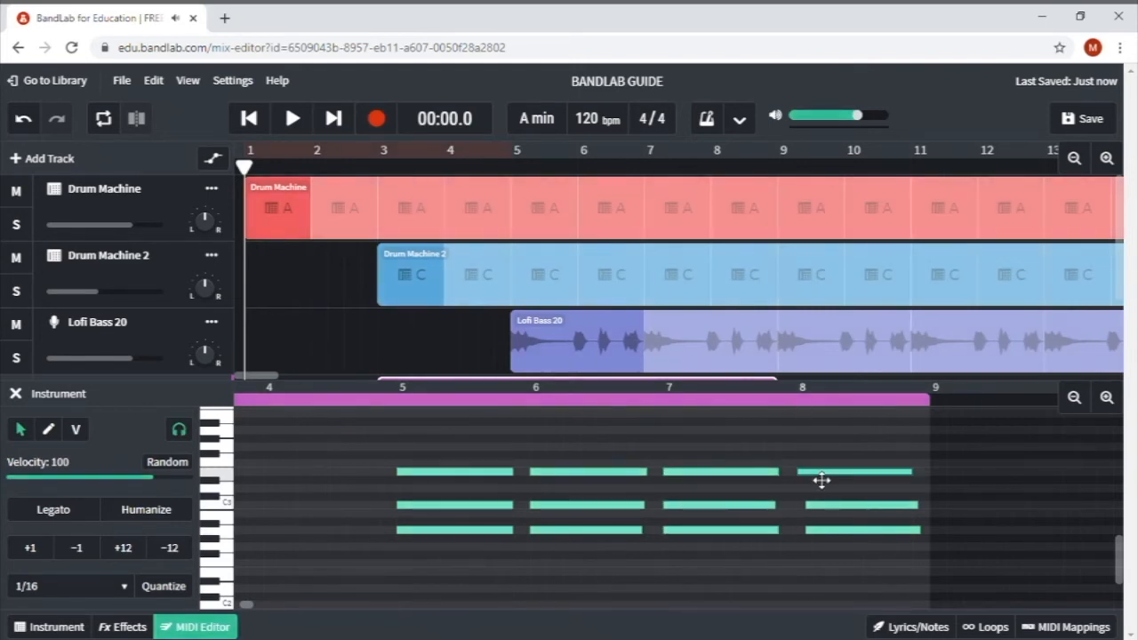
{"action": "left_click", "coordinate": [826, 507]}
{"action": "left_click_drag", "start_coordinate": [830, 533], "coordinate": [822, 540]}
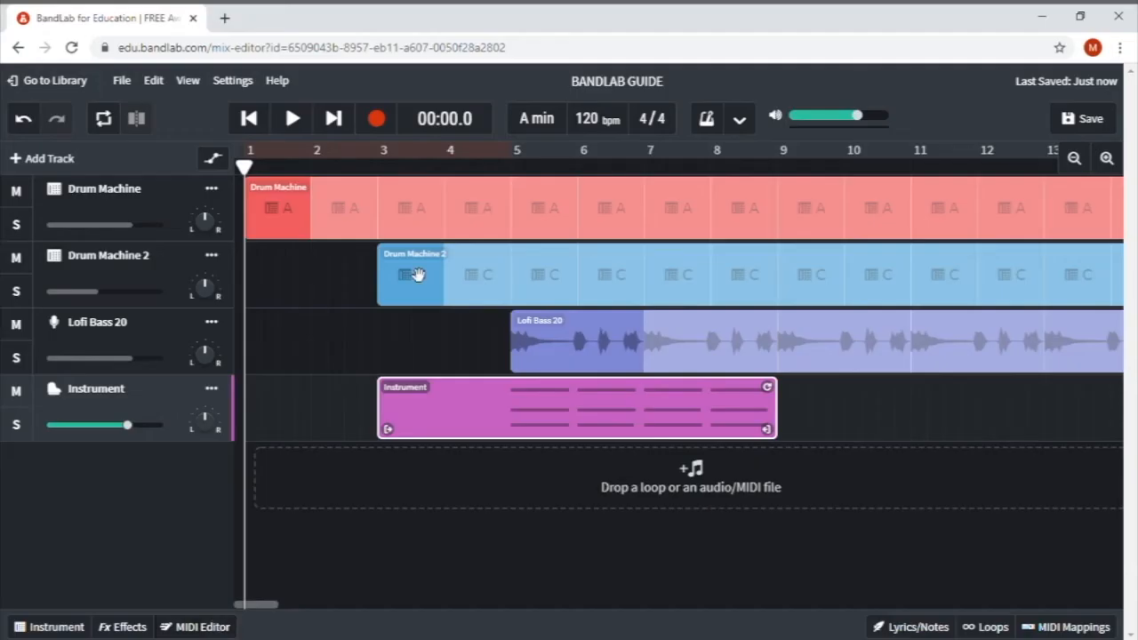
- Split the chord clip at bar 5, delete the empty front part, and play from the start
{"action": "left_click", "coordinate": [514, 169]}
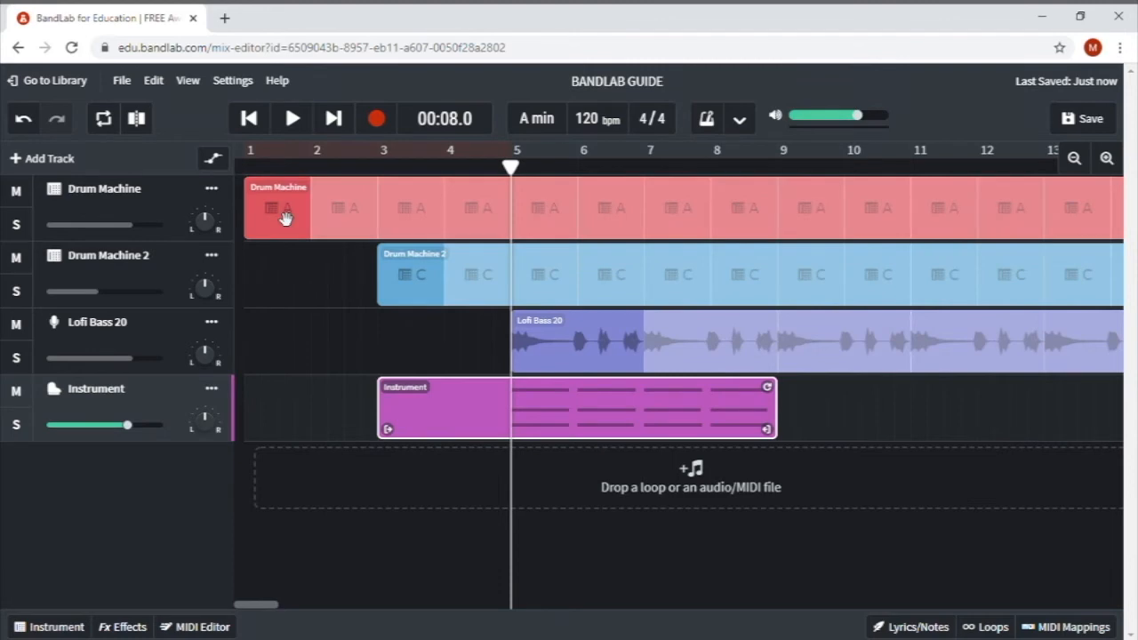
{"action": "left_click", "coordinate": [138, 121]}
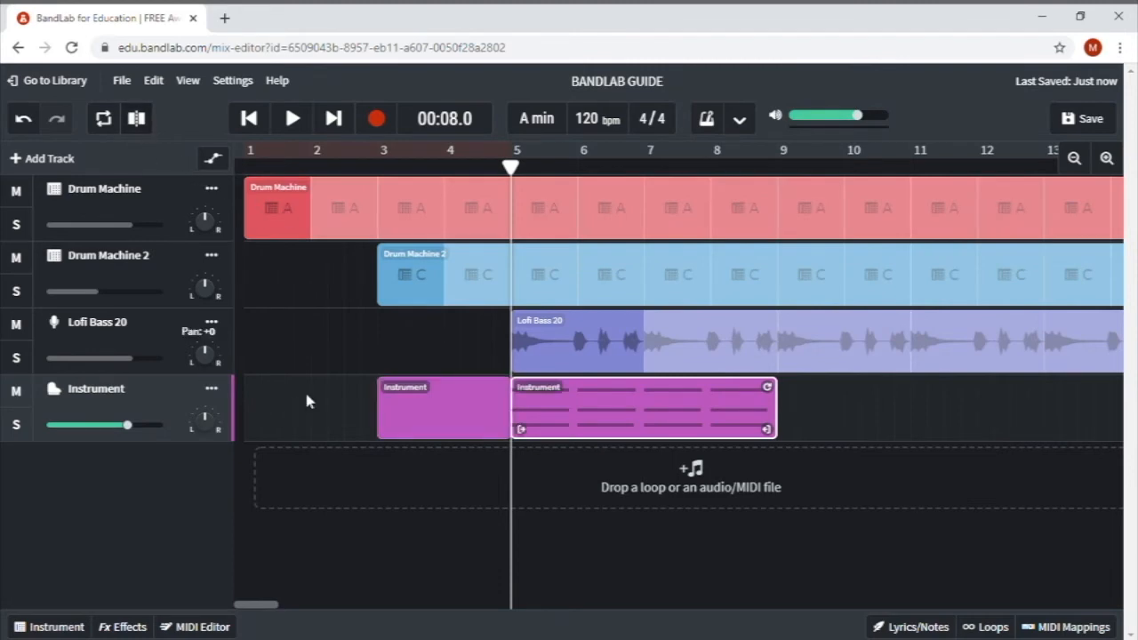
{"action": "left_click", "coordinate": [434, 422]}
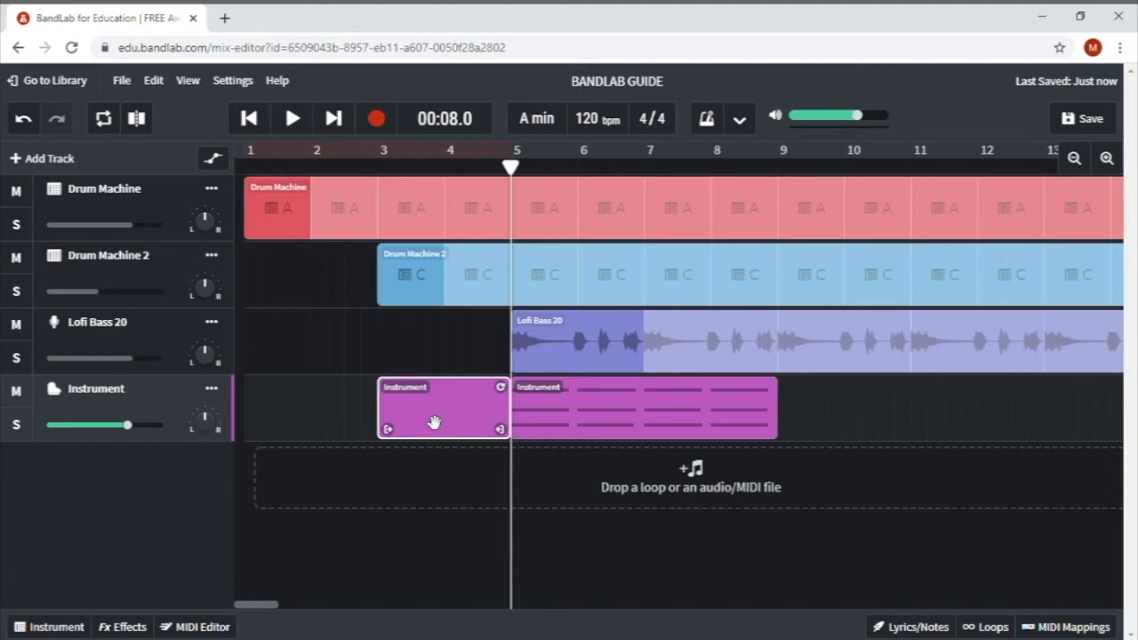
{"action": "key", "text": "Delete"}
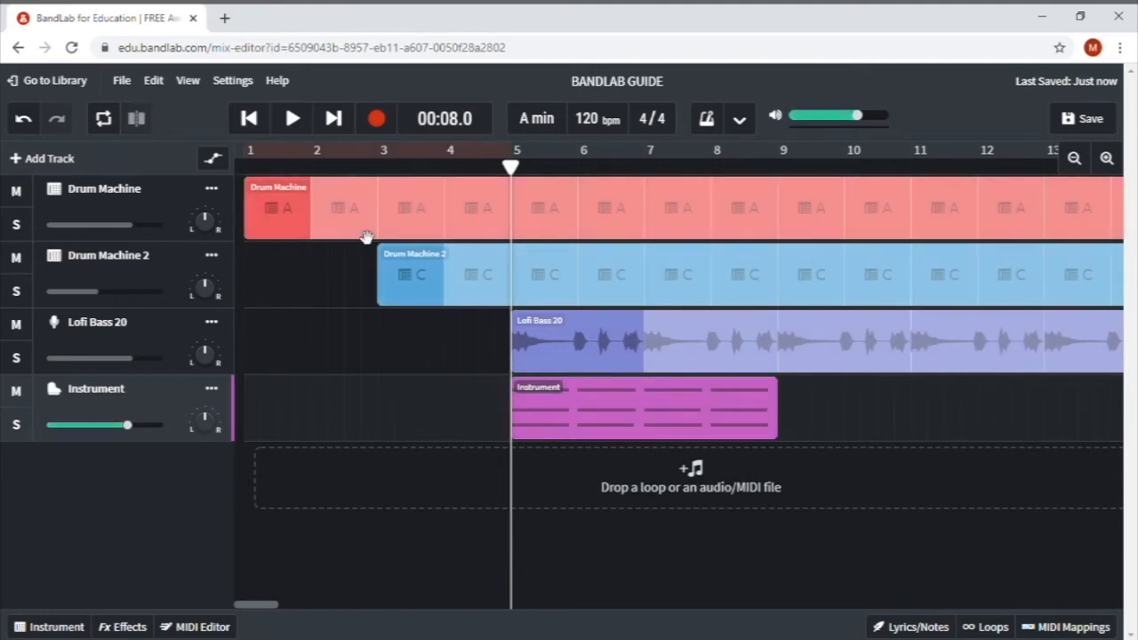
{"action": "left_click", "coordinate": [258, 126]}
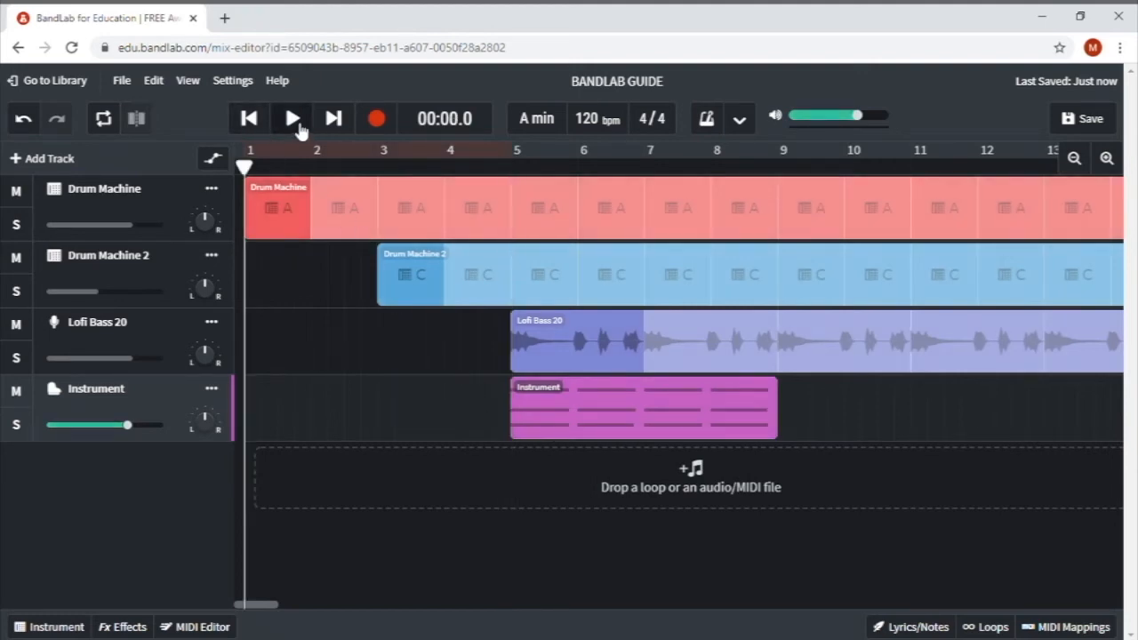
{"action": "left_click", "coordinate": [293, 119]}
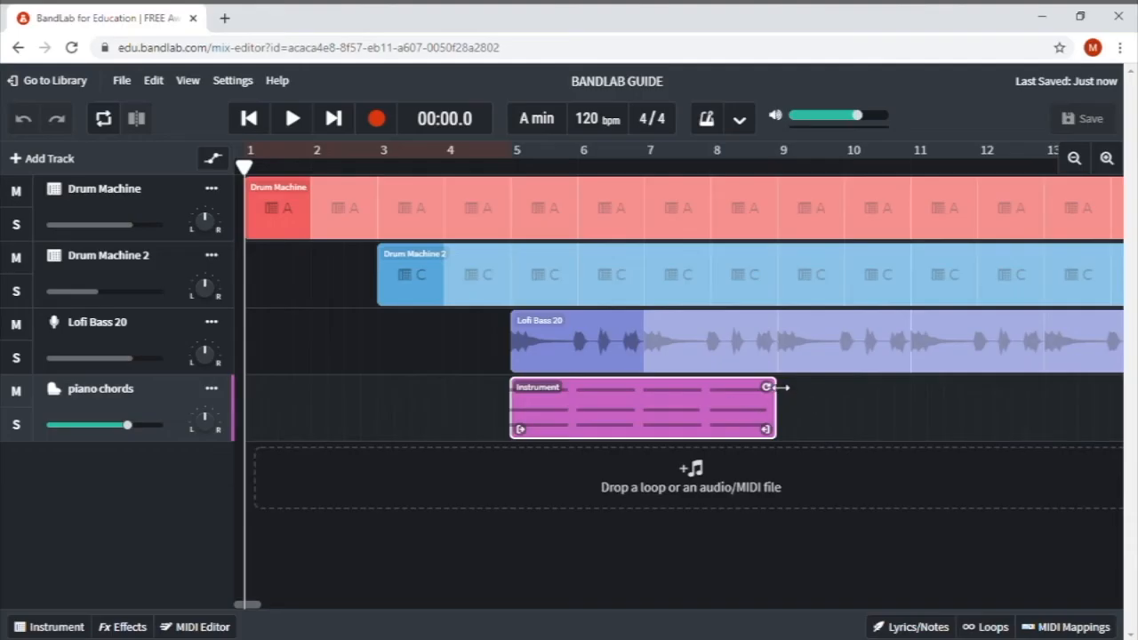
- Loop the piano chords clip out to bar 16, then add an instrument track named 'violins melody'
{"action": "left_click_drag", "start_coordinate": [779, 386], "coordinate": [975, 397]}
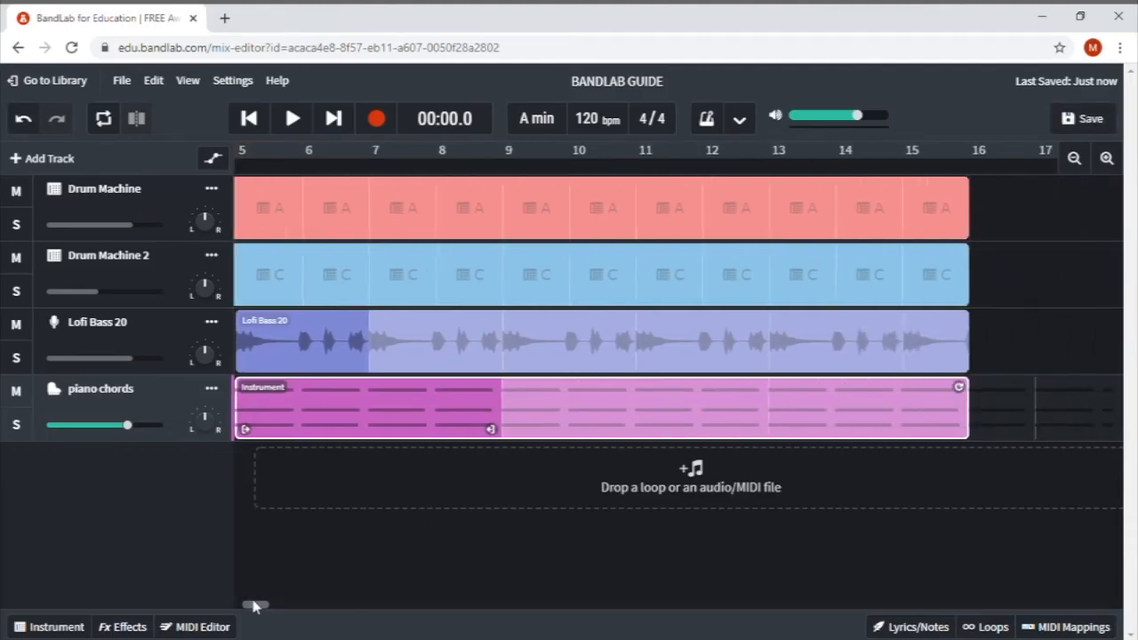
{"action": "left_click_drag", "start_coordinate": [252, 604], "coordinate": [212, 608]}
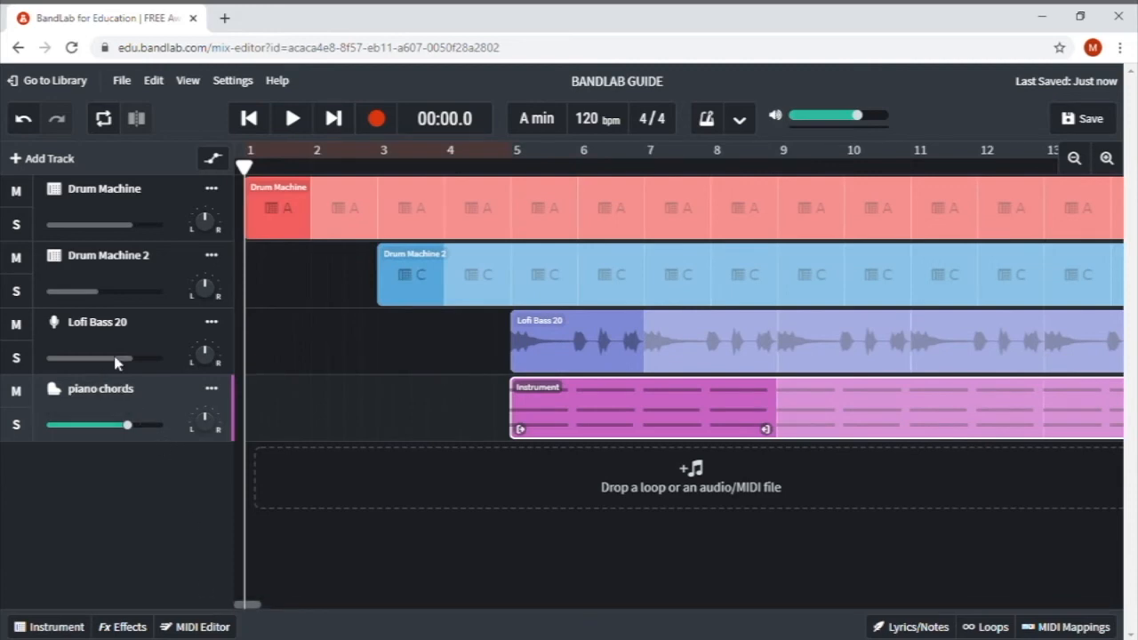
{"action": "left_click", "coordinate": [53, 160]}
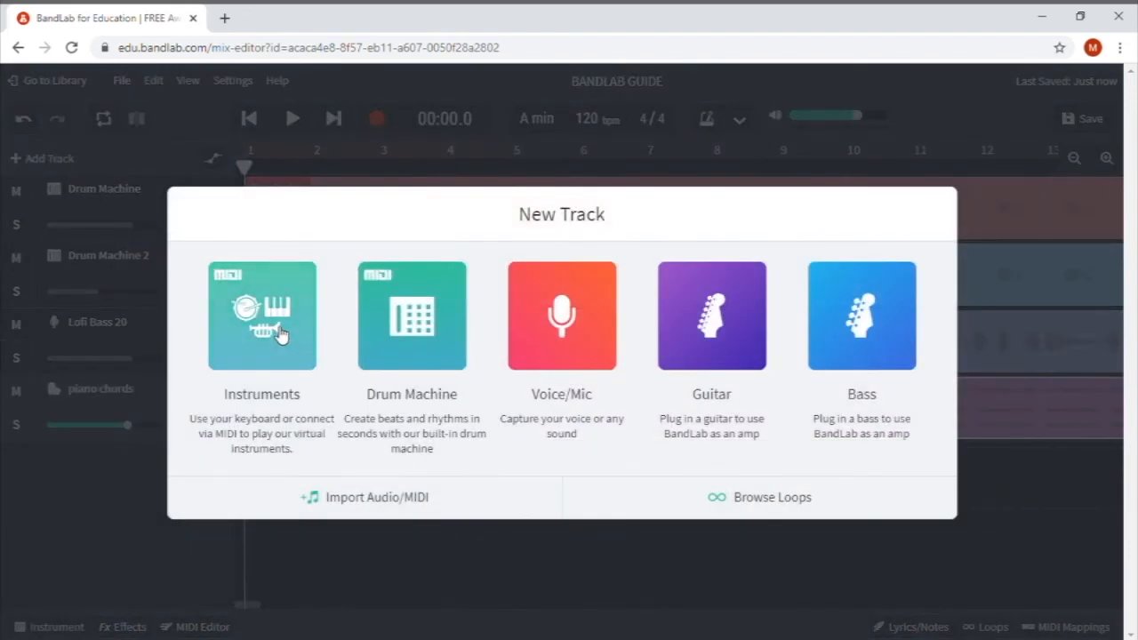
{"action": "left_click", "coordinate": [278, 332]}
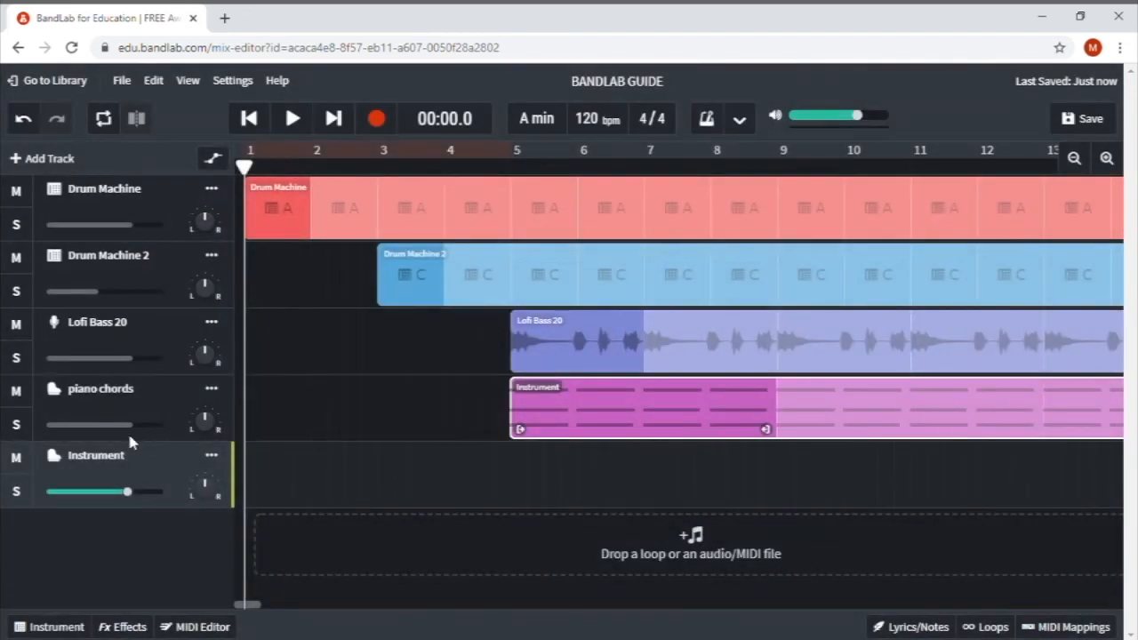
{"action": "double_click", "coordinate": [94, 456]}
{"action": "type", "text": "violins melody"}
- Switch the violins melody instrument from Grand Piano to Strings › Violin Section
{"action": "left_click", "coordinate": [49, 626]}
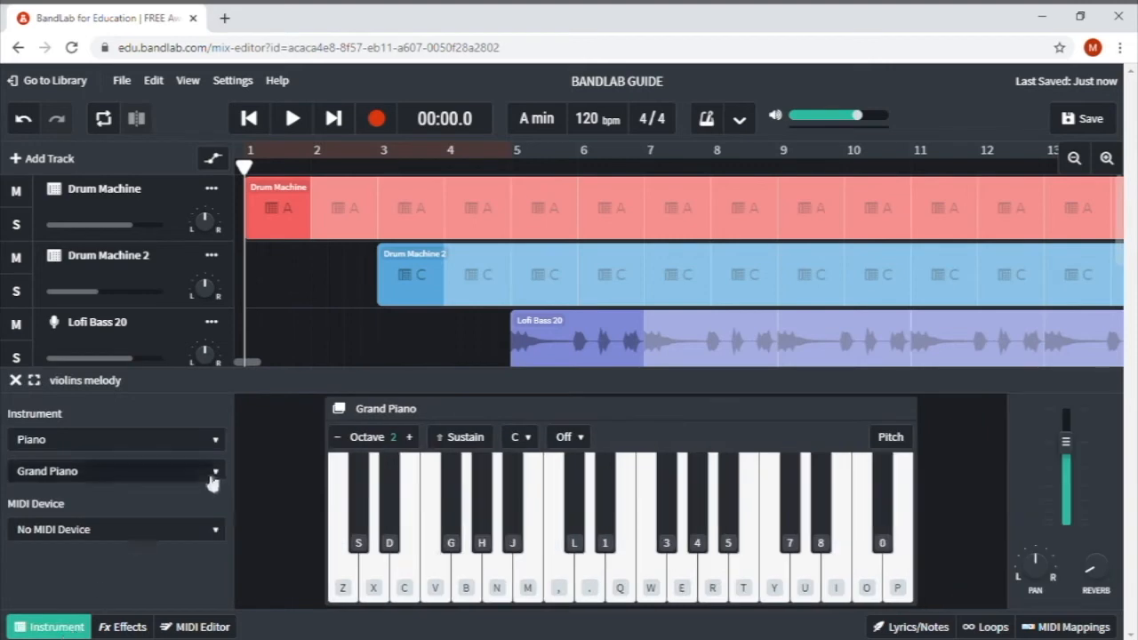
{"action": "left_click", "coordinate": [216, 440]}
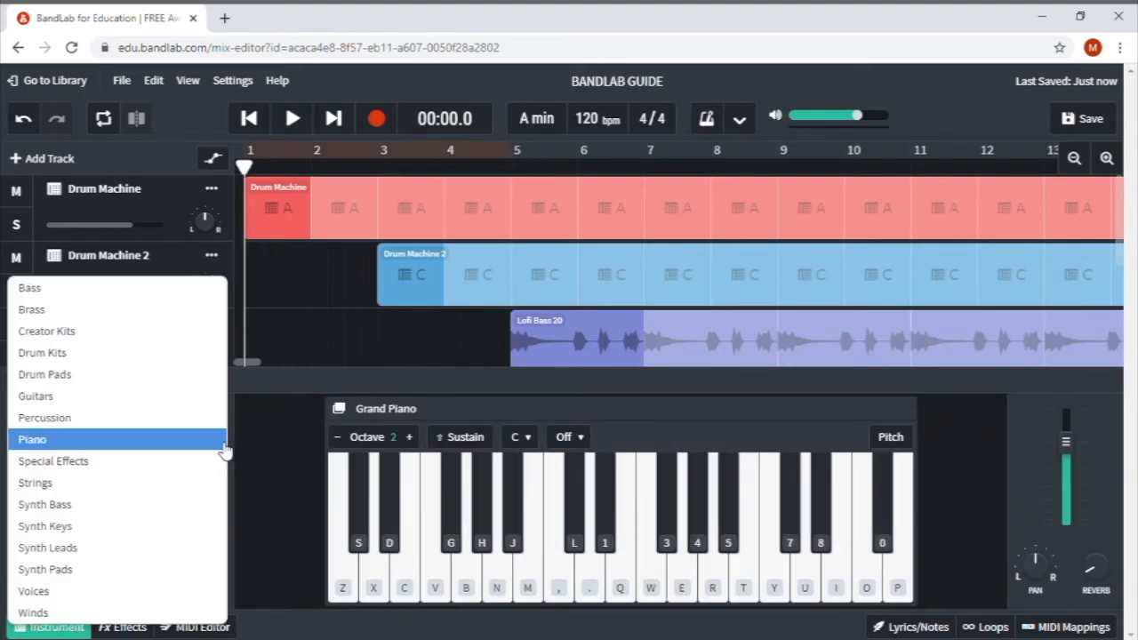
{"action": "left_click", "coordinate": [141, 484]}
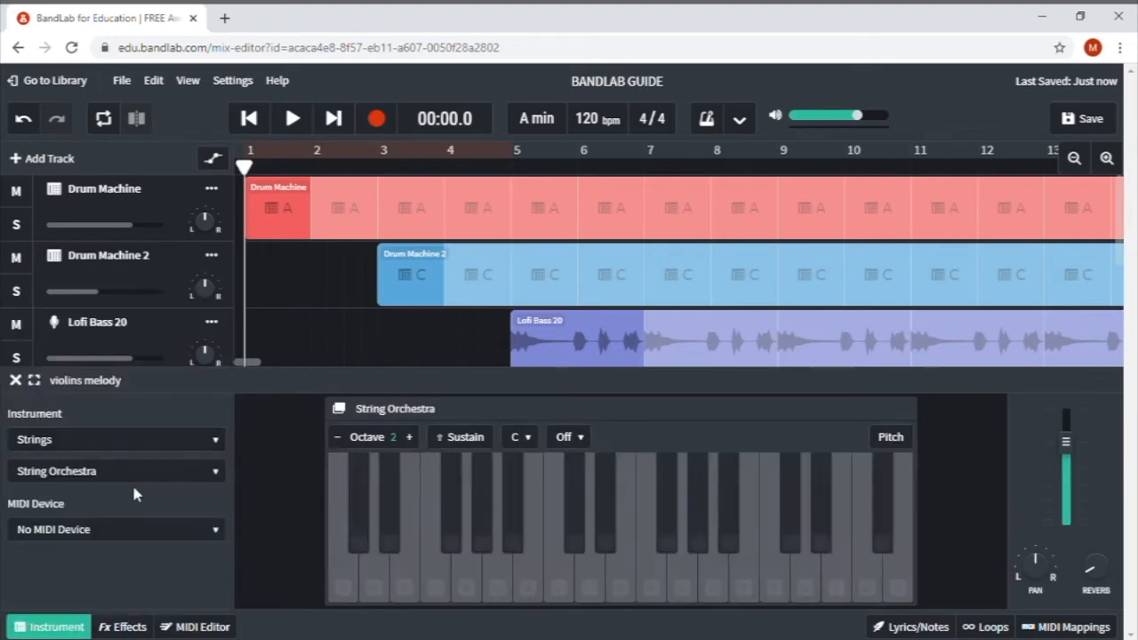
{"action": "left_click", "coordinate": [219, 472]}
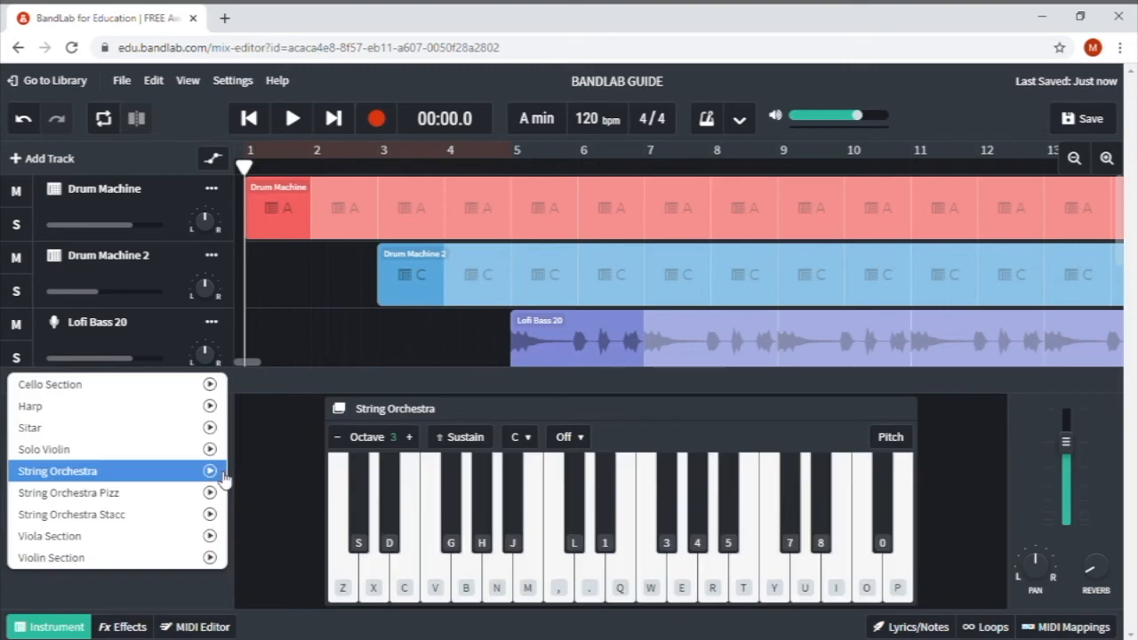
{"action": "left_click", "coordinate": [100, 557]}
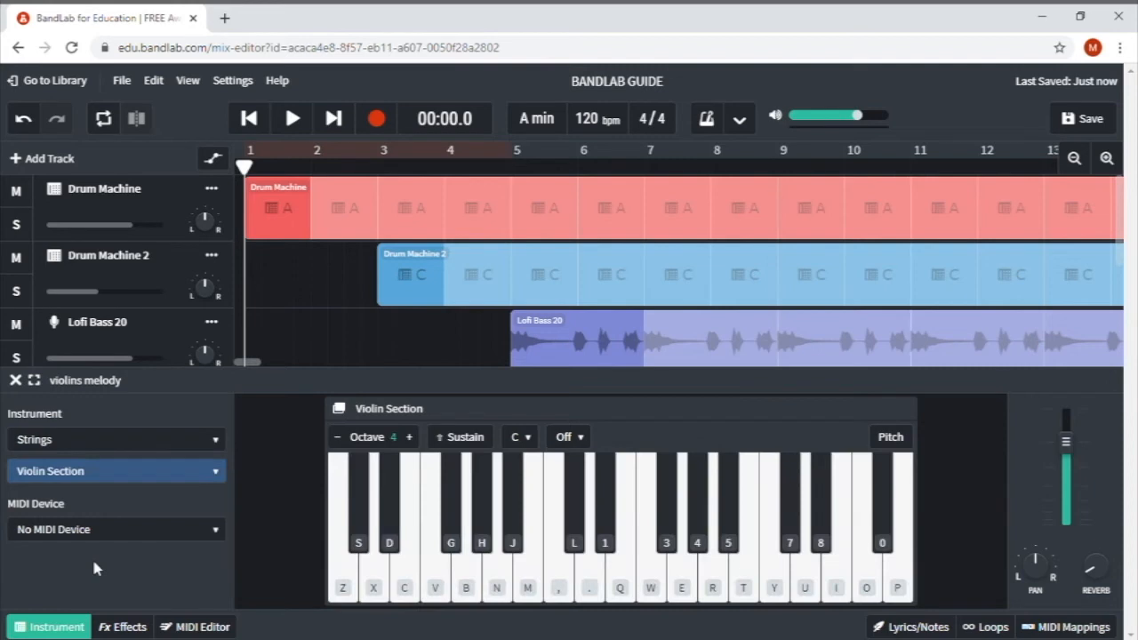
- Play a few test notes on the on-screen violin keyboard
{"action": "left_click", "coordinate": [499, 582]}
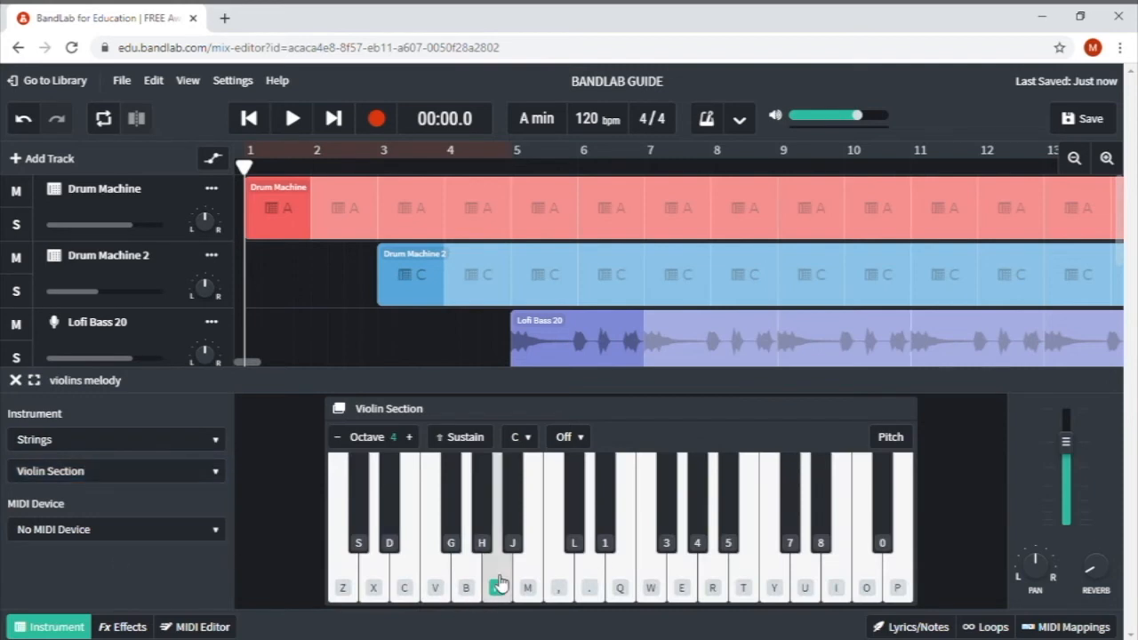
{"action": "left_click", "coordinate": [527, 583]}
{"action": "left_click", "coordinate": [559, 583]}
{"action": "left_click", "coordinate": [560, 579]}
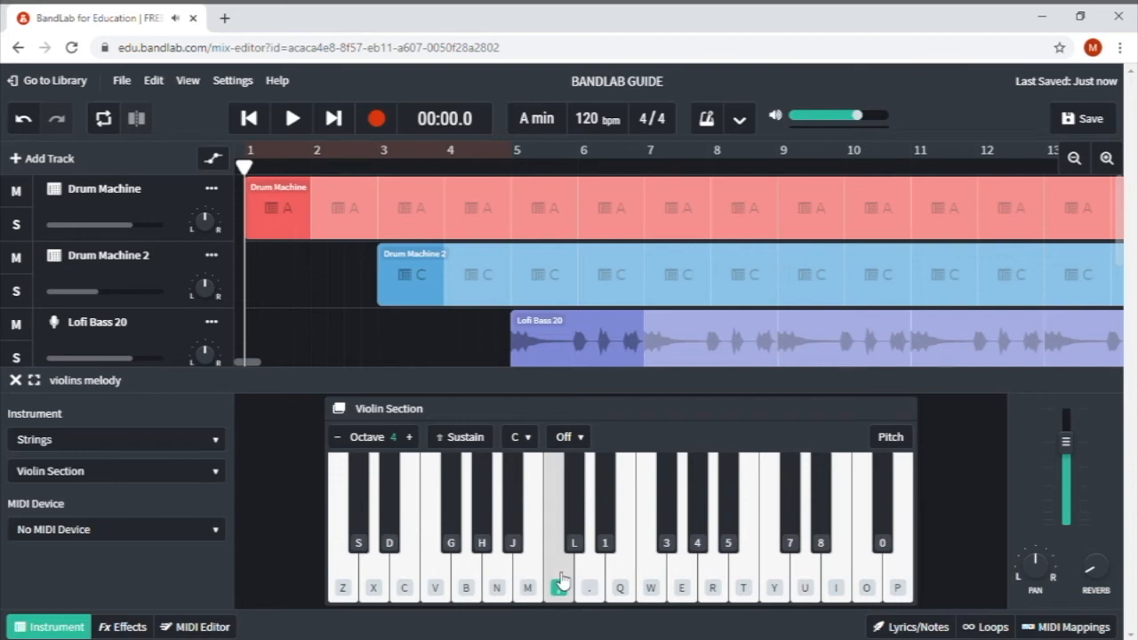
{"action": "left_click", "coordinate": [500, 580]}
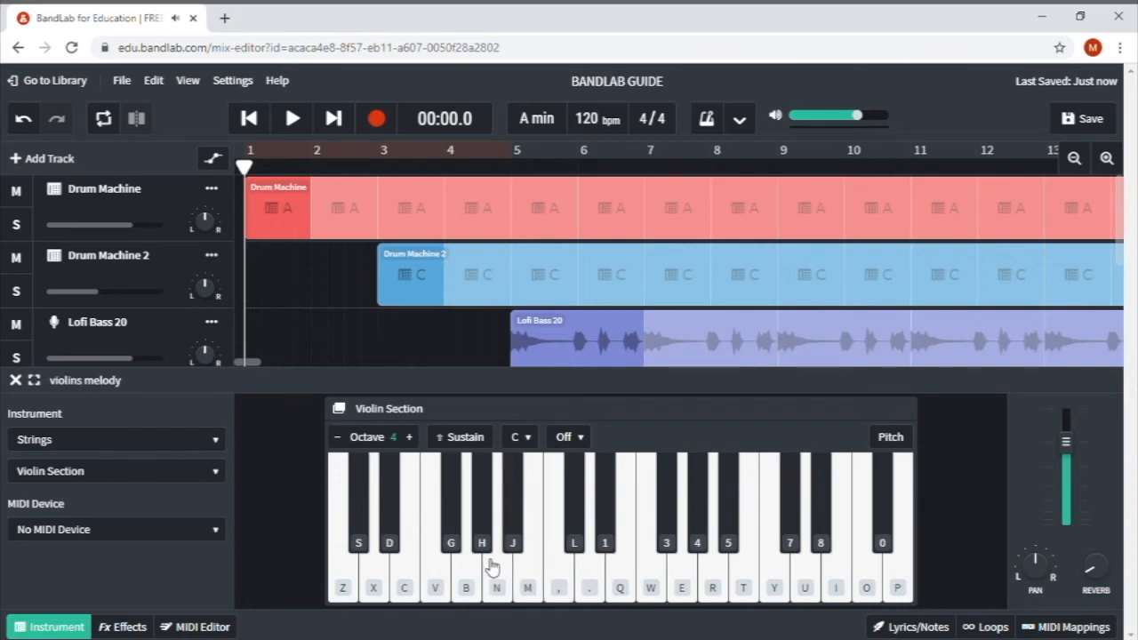
- Practise descending and ascending violin runs with the N, B, V, C, M and comma keys
{"action": "key", "text": "n"}
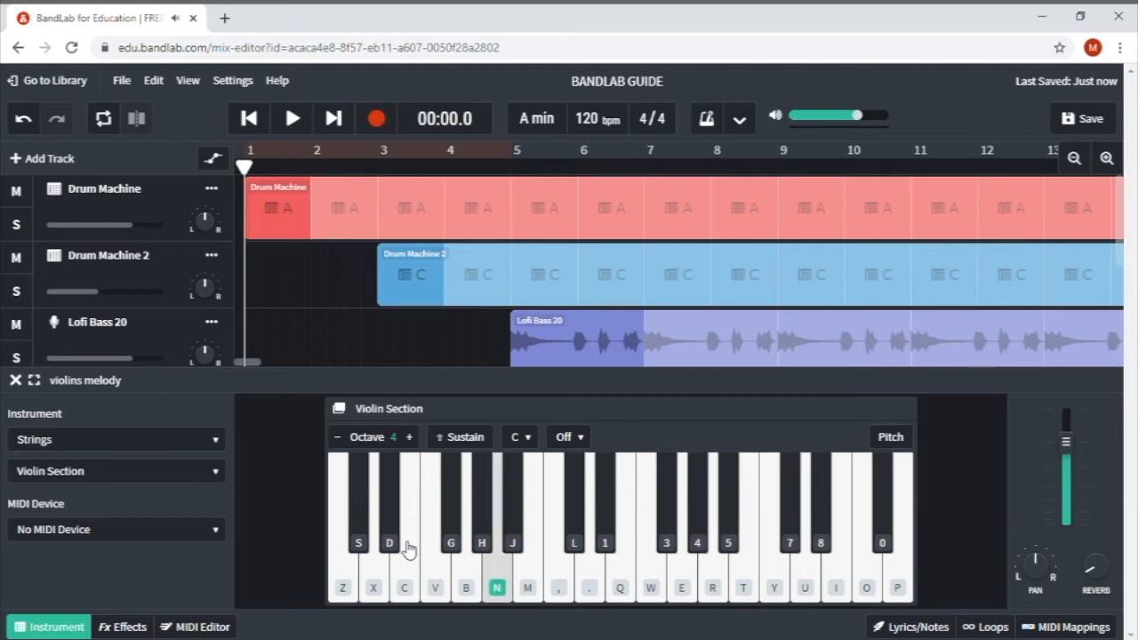
{"action": "key", "text": "b"}
{"action": "key", "text": "v"}
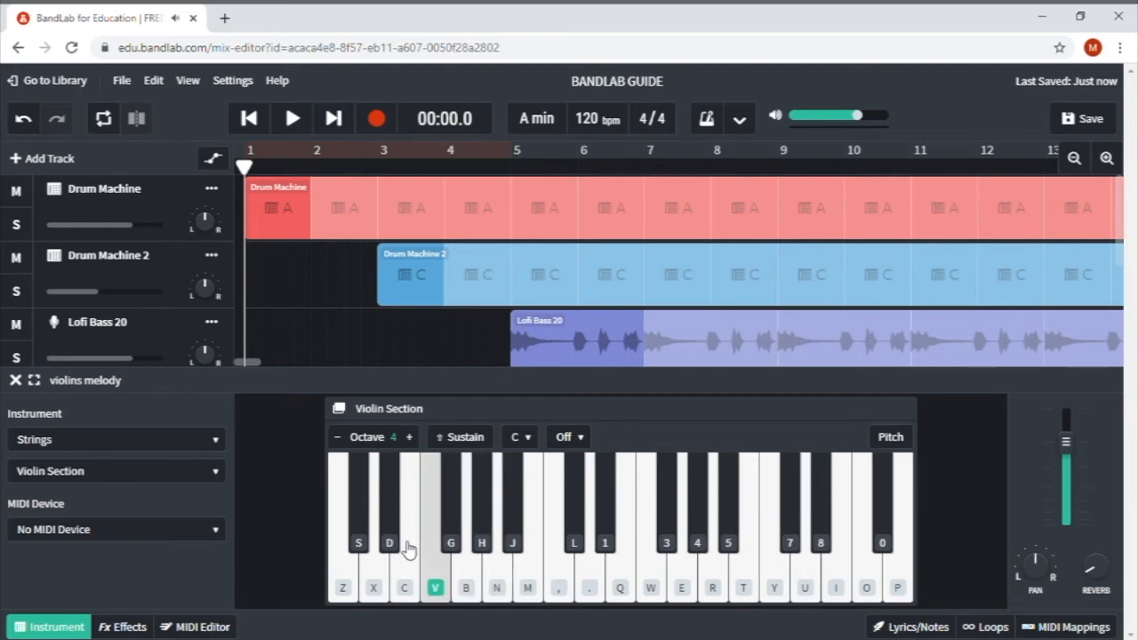
{"action": "key", "text": "c"}
{"action": "key", "text": "v"}
{"action": "key", "text": "b"}
{"action": "key", "text": "n"}
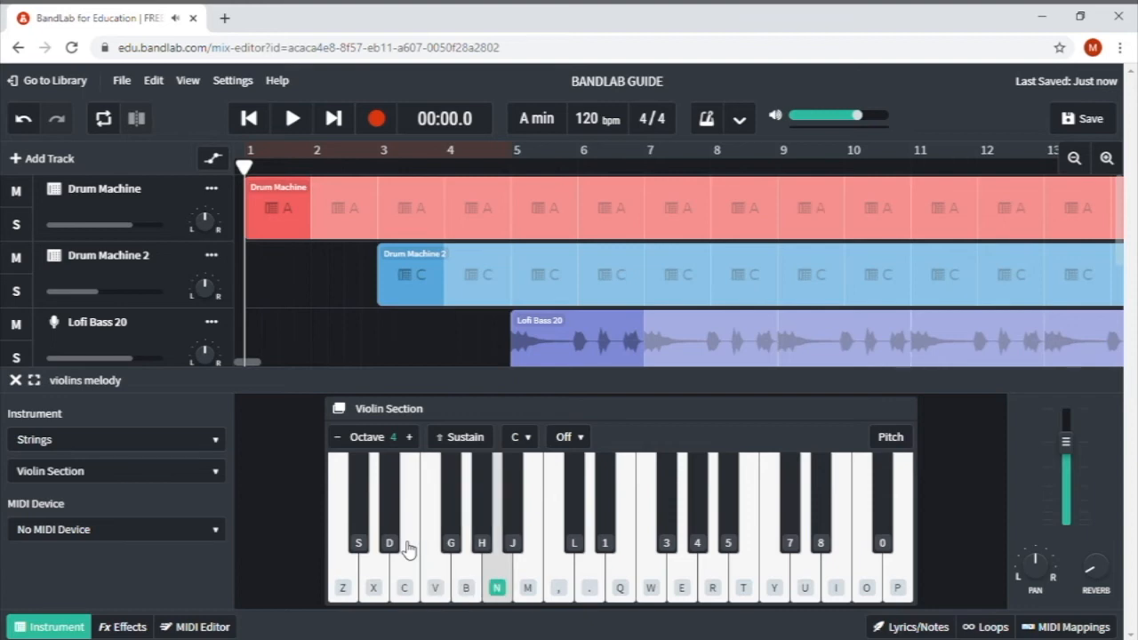
{"action": "key", "text": "m"}
{"action": "key", "text": "comma"}
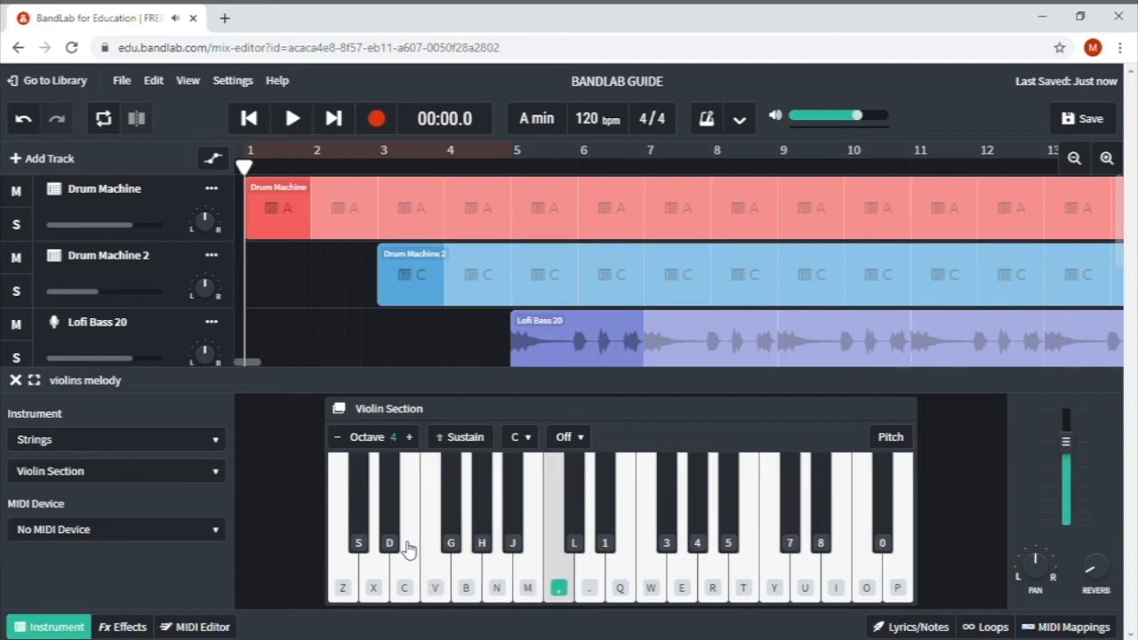
{"action": "key", "text": "m"}
{"action": "key", "text": "n"}
{"action": "key", "text": "n"}
{"action": "key", "text": "n"}
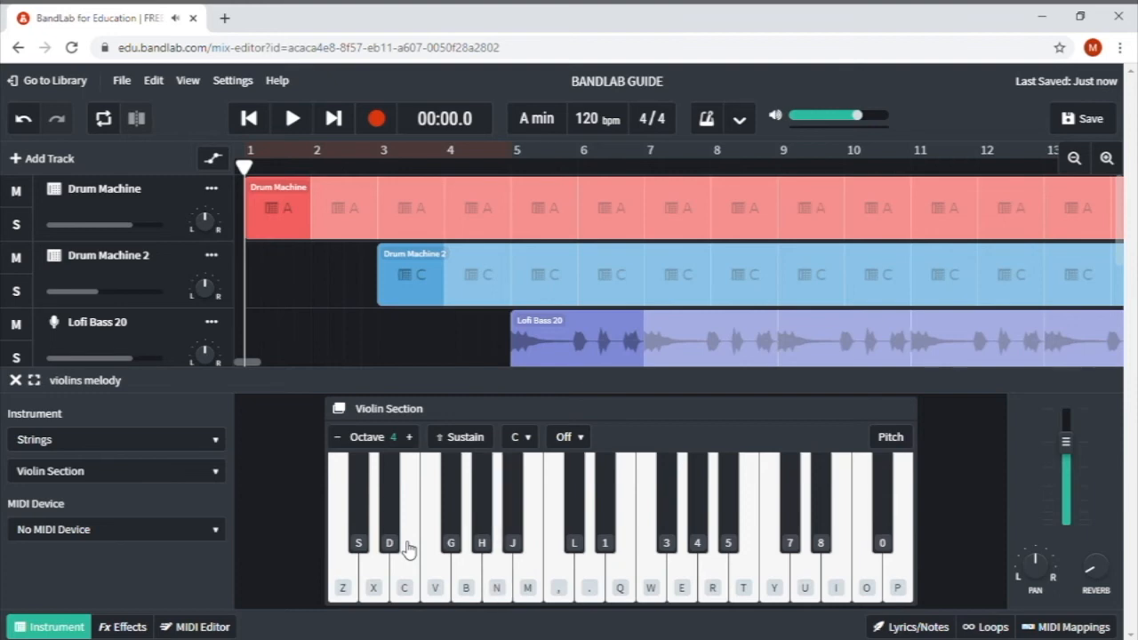
- Record a take of the violin melody played on the computer keys, then stop recording
{"action": "left_click", "coordinate": [377, 119]}
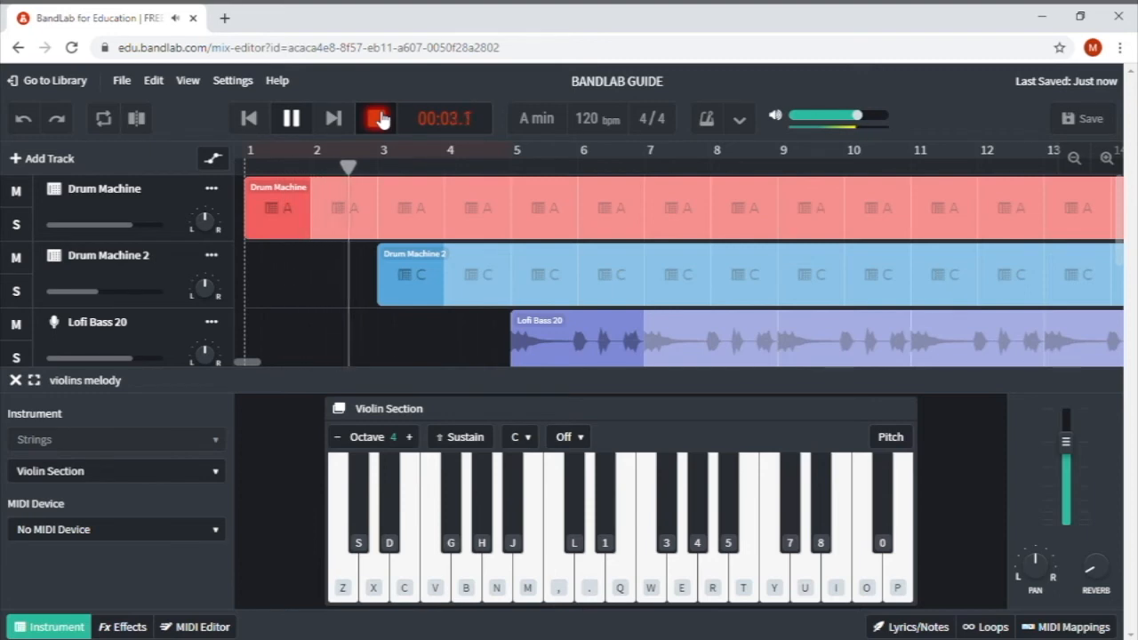
{"action": "key", "text": "n"}
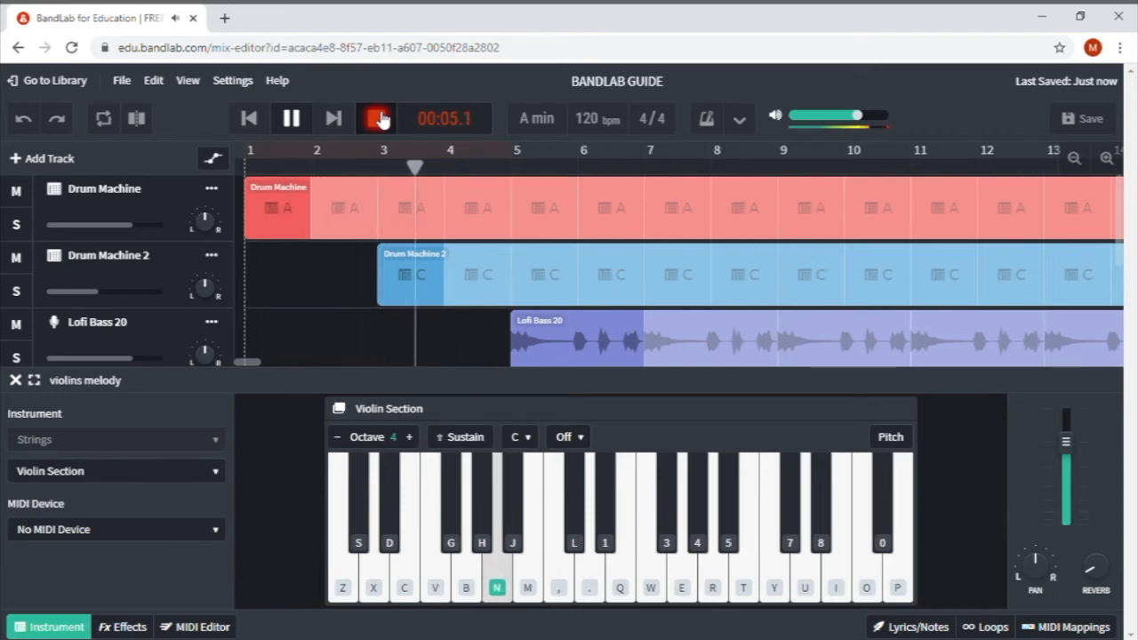
{"action": "key", "text": "m"}
{"action": "key", "text": "comma"}
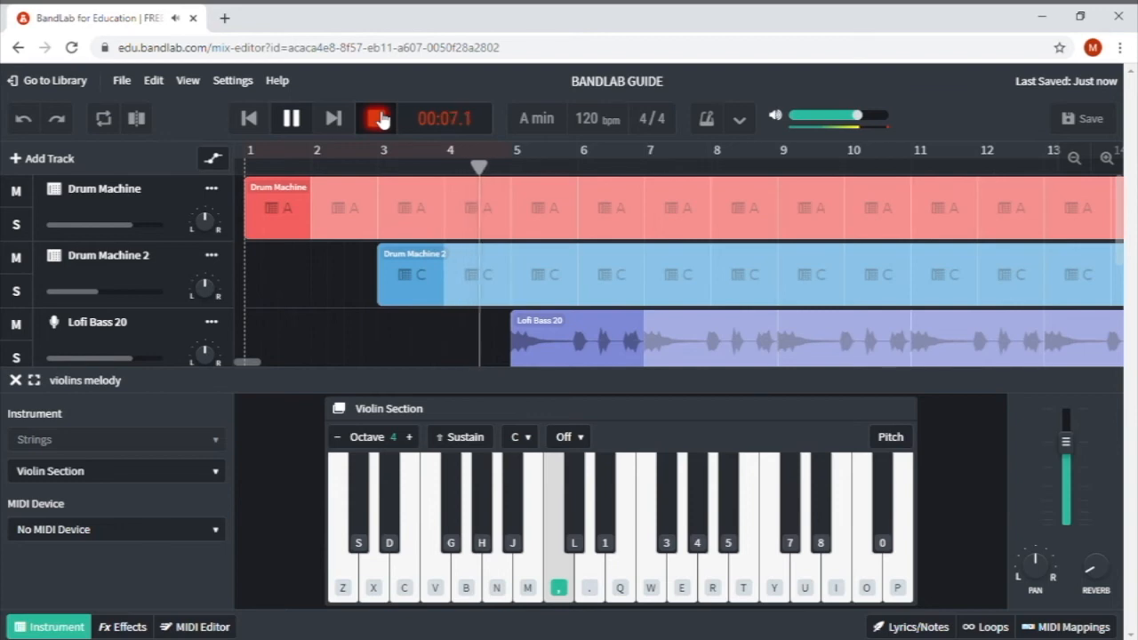
{"action": "key", "text": "n"}
{"action": "key", "text": "m"}
{"action": "key", "text": "n"}
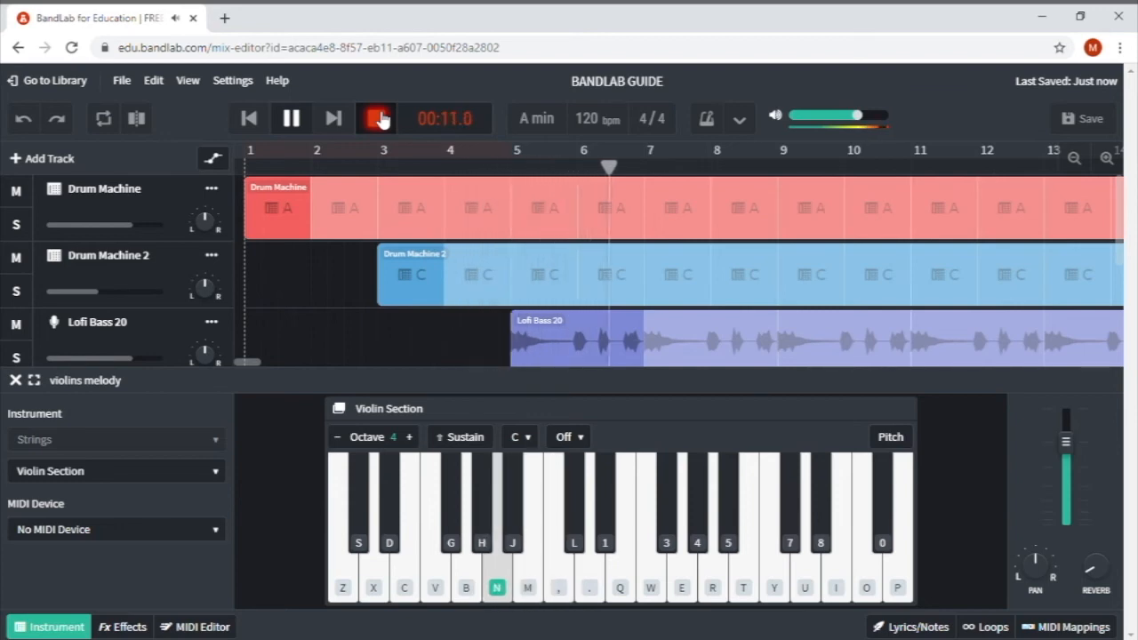
{"action": "key", "text": "n"}
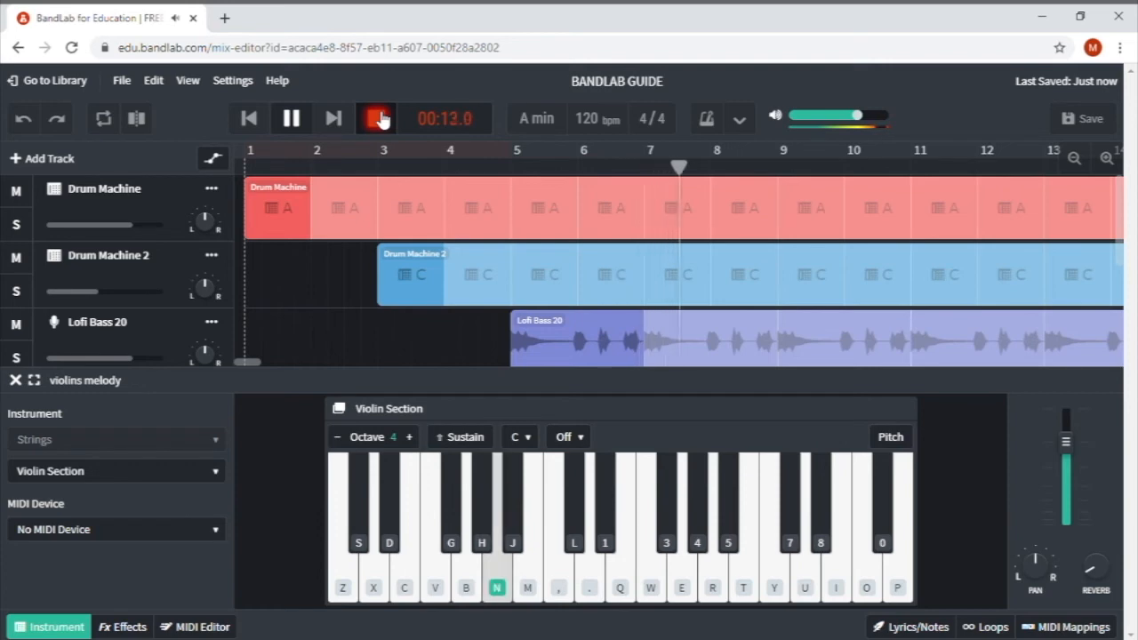
{"action": "key", "text": "b"}
{"action": "key", "text": "v"}
{"action": "key", "text": "c"}
{"action": "key", "text": "n"}
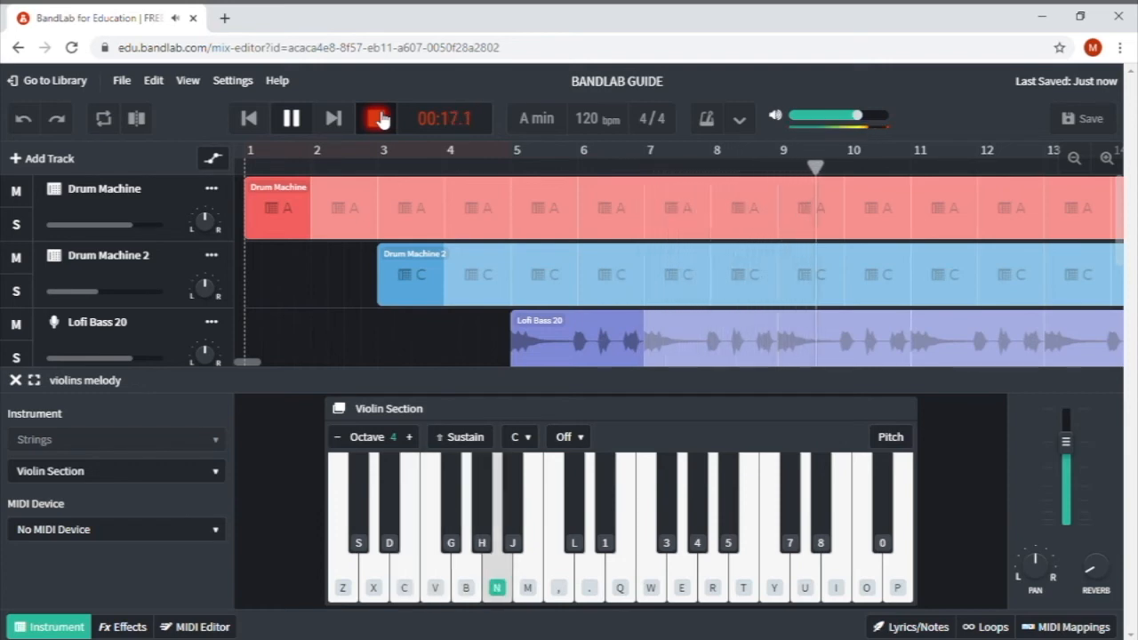
{"action": "key", "text": "b"}
{"action": "key", "text": "n"}
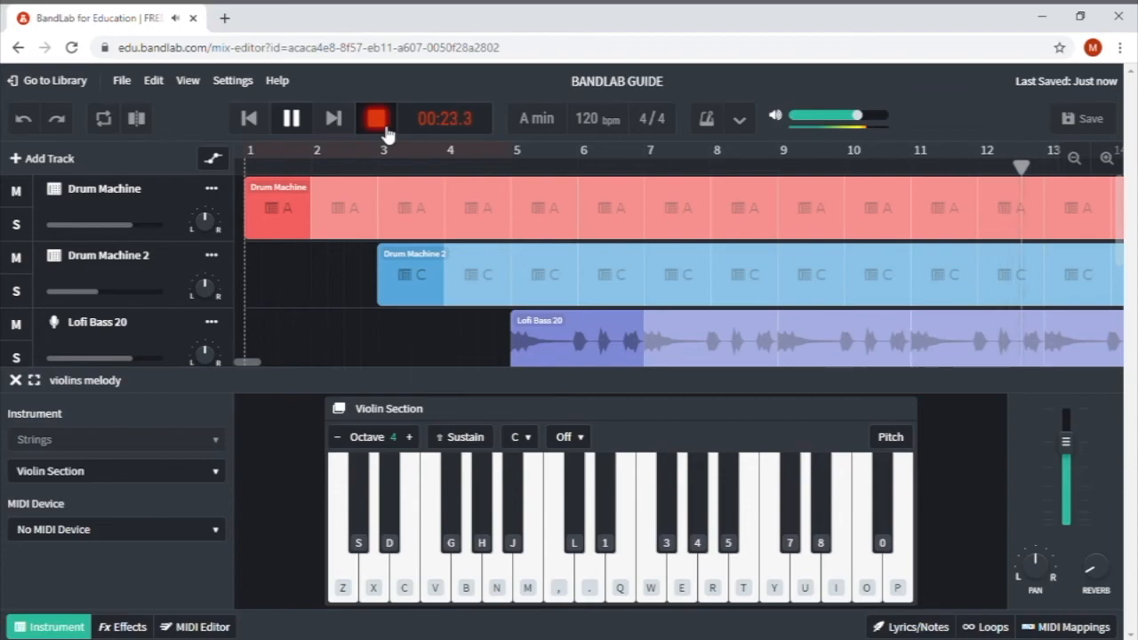
{"action": "left_click", "coordinate": [386, 130]}
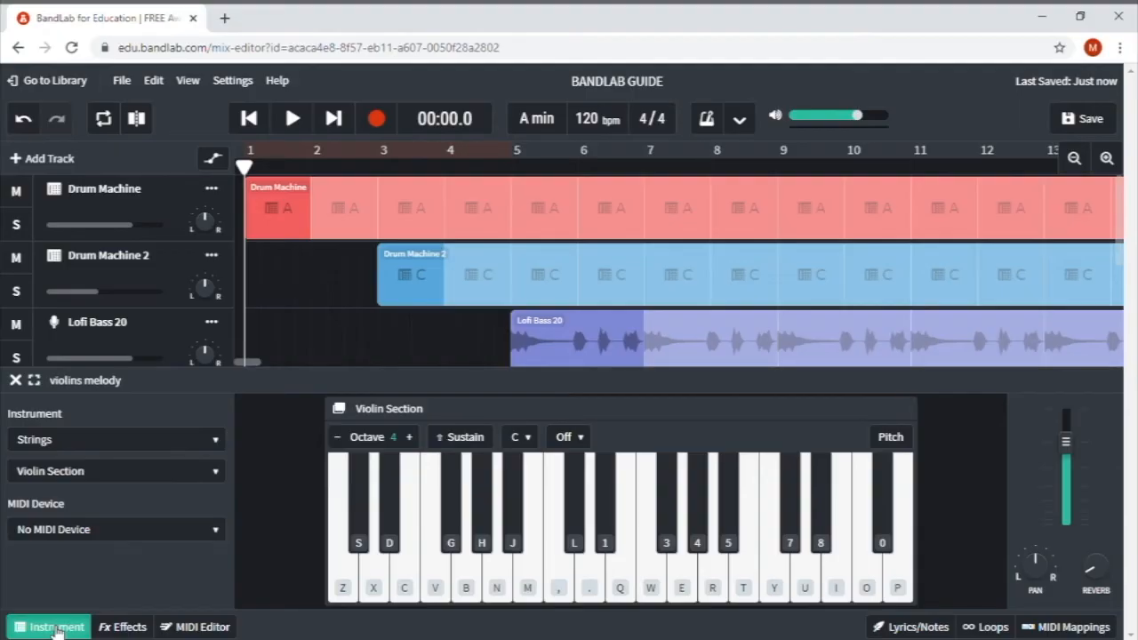
- Open the violins melody clip in the MIDI Editor and shift the first five notes onto the beat
{"action": "left_click", "coordinate": [53, 627]}
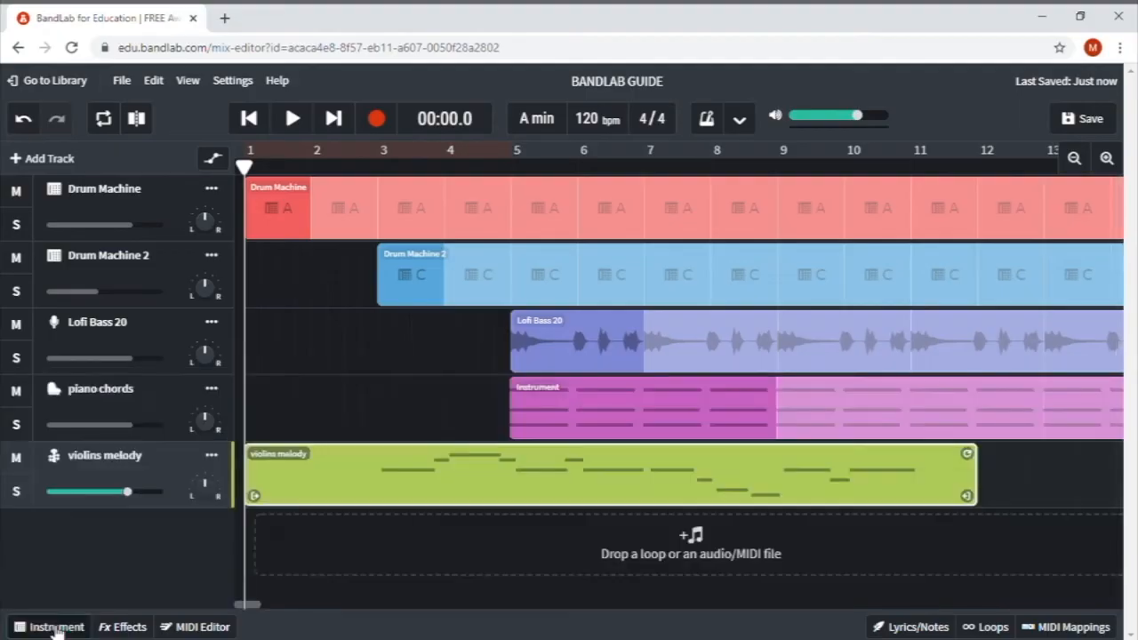
{"action": "double_click", "coordinate": [576, 481]}
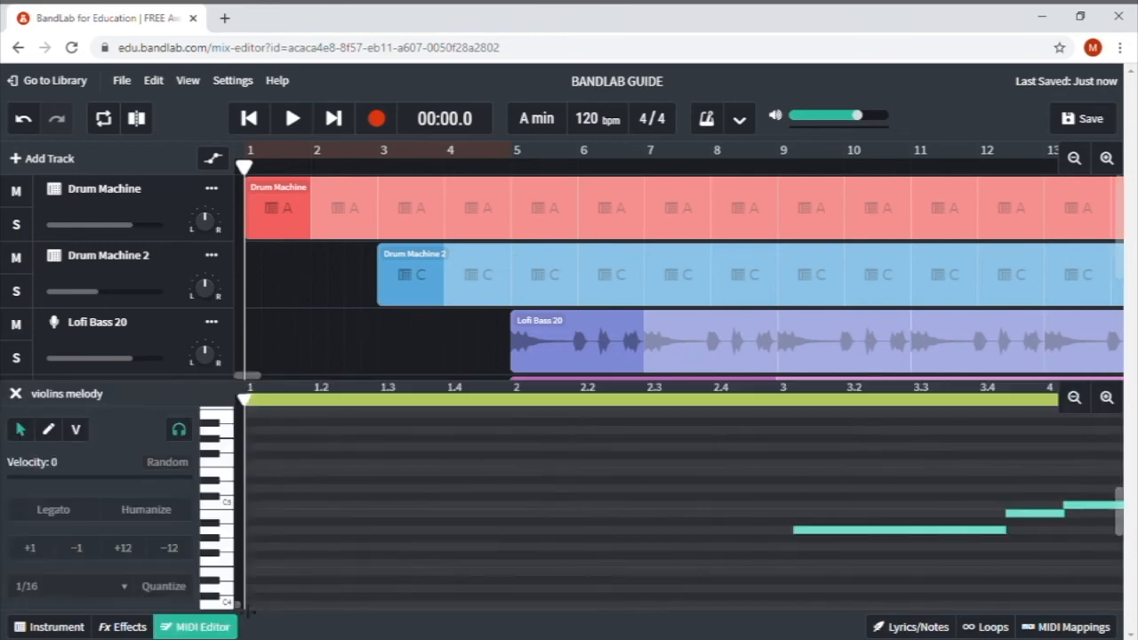
{"action": "left_click_drag", "start_coordinate": [549, 532], "coordinate": [548, 540]}
{"action": "left_click_drag", "start_coordinate": [686, 514], "coordinate": [667, 524]}
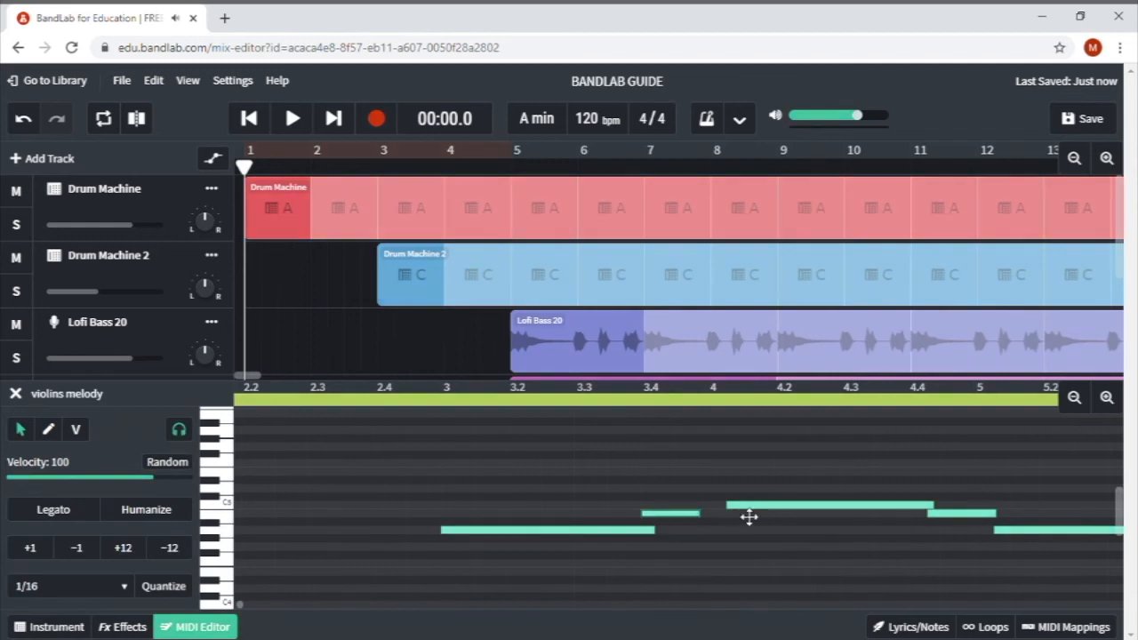
{"action": "left_click_drag", "start_coordinate": [749, 517], "coordinate": [729, 516]}
{"action": "left_click_drag", "start_coordinate": [960, 515], "coordinate": [943, 515]}
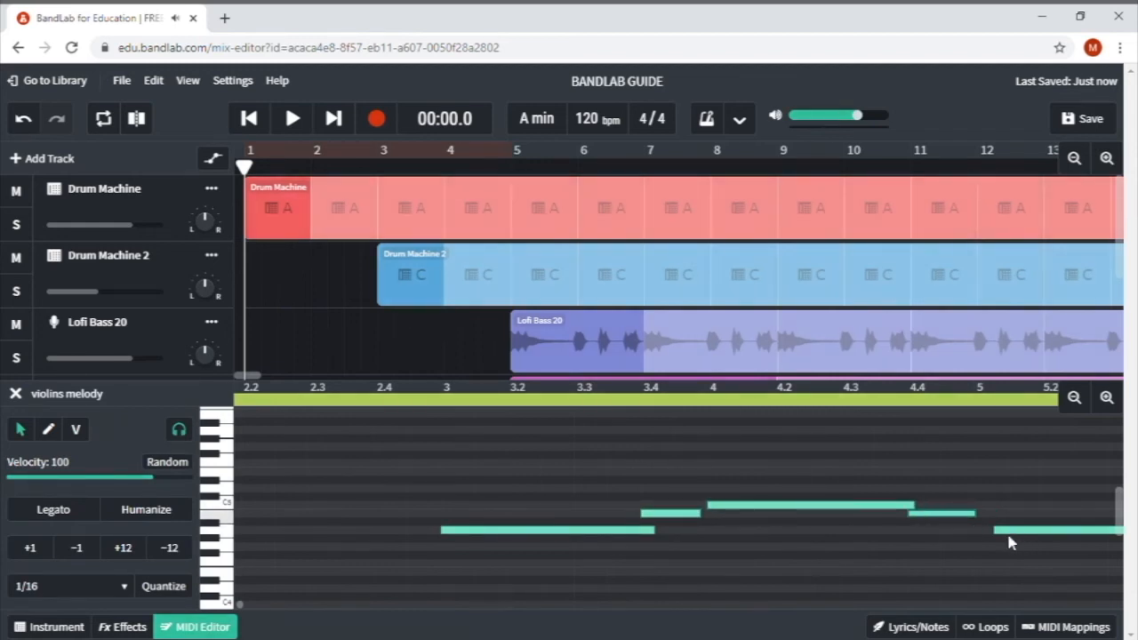
{"action": "left_click_drag", "start_coordinate": [1009, 542], "coordinate": [992, 541]}
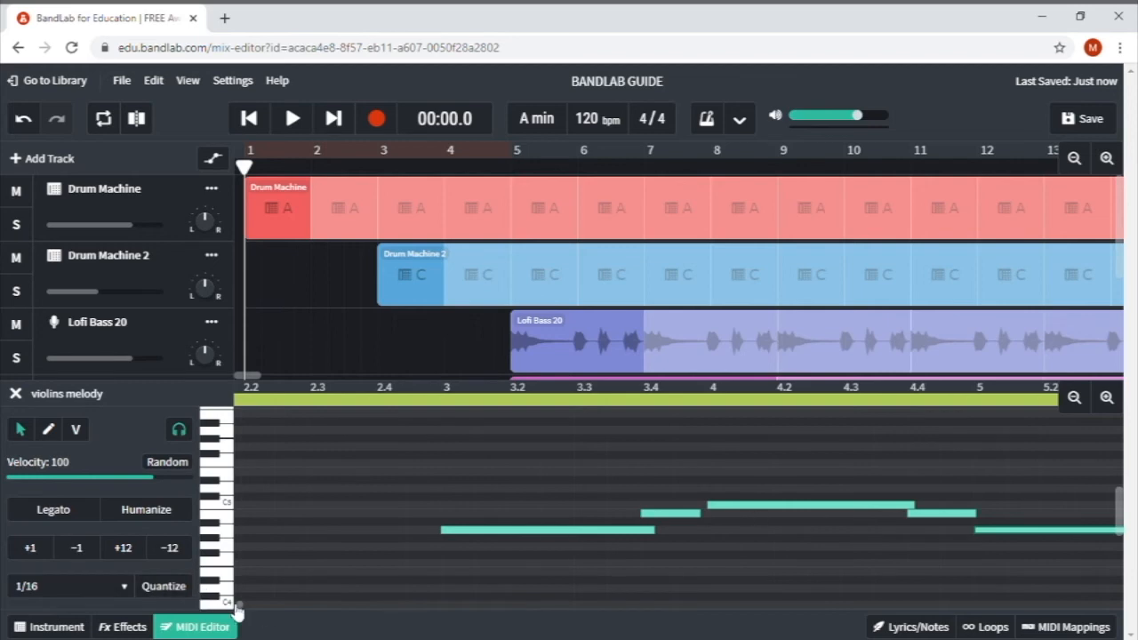
- Move the notes around bars 5 to 7 one step earlier
{"action": "left_click_drag", "start_coordinate": [240, 606], "coordinate": [244, 606]}
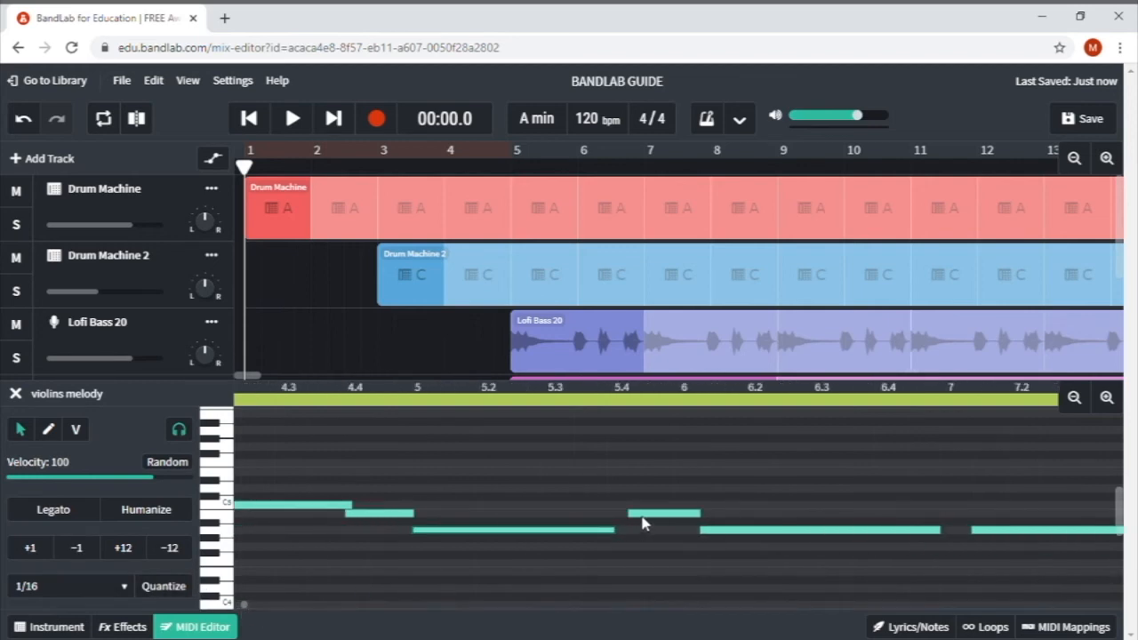
{"action": "left_click_drag", "start_coordinate": [643, 522], "coordinate": [635, 522]}
{"action": "left_click_drag", "start_coordinate": [711, 532], "coordinate": [702, 531]}
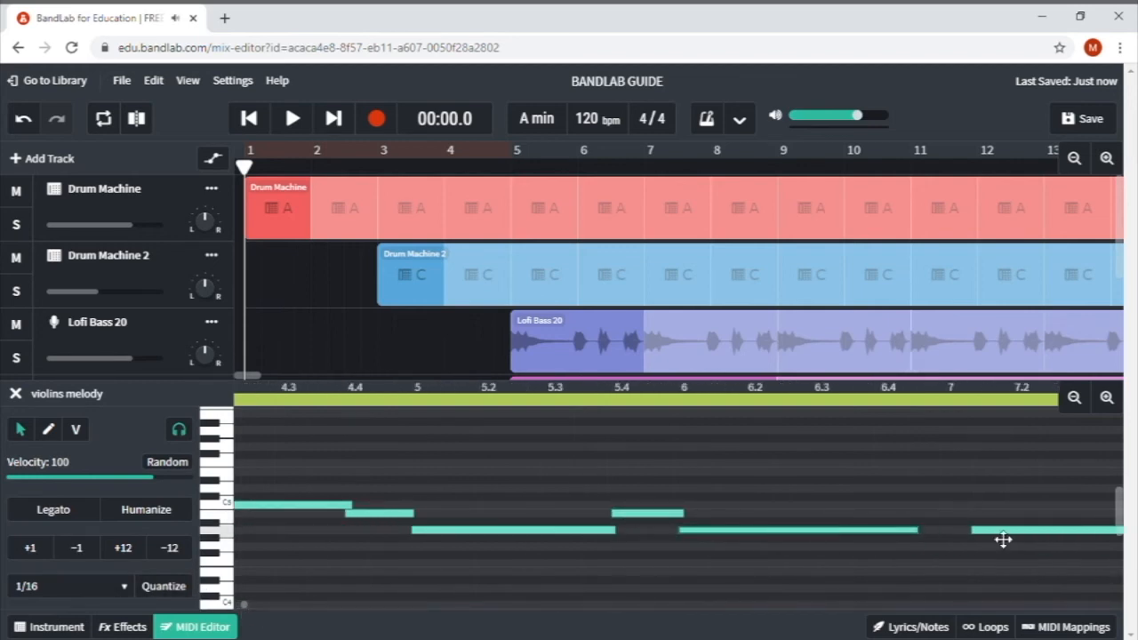
{"action": "left_click_drag", "start_coordinate": [1003, 537], "coordinate": [976, 538]}
- Align the notes from bar 8 through bar 10 to the grid and scroll back to bar 1
{"action": "left_click_drag", "start_coordinate": [245, 605], "coordinate": [251, 606]}
{"action": "left_click_drag", "start_coordinate": [397, 550], "coordinate": [386, 551]}
{"action": "left_click_drag", "start_coordinate": [483, 566], "coordinate": [475, 573]}
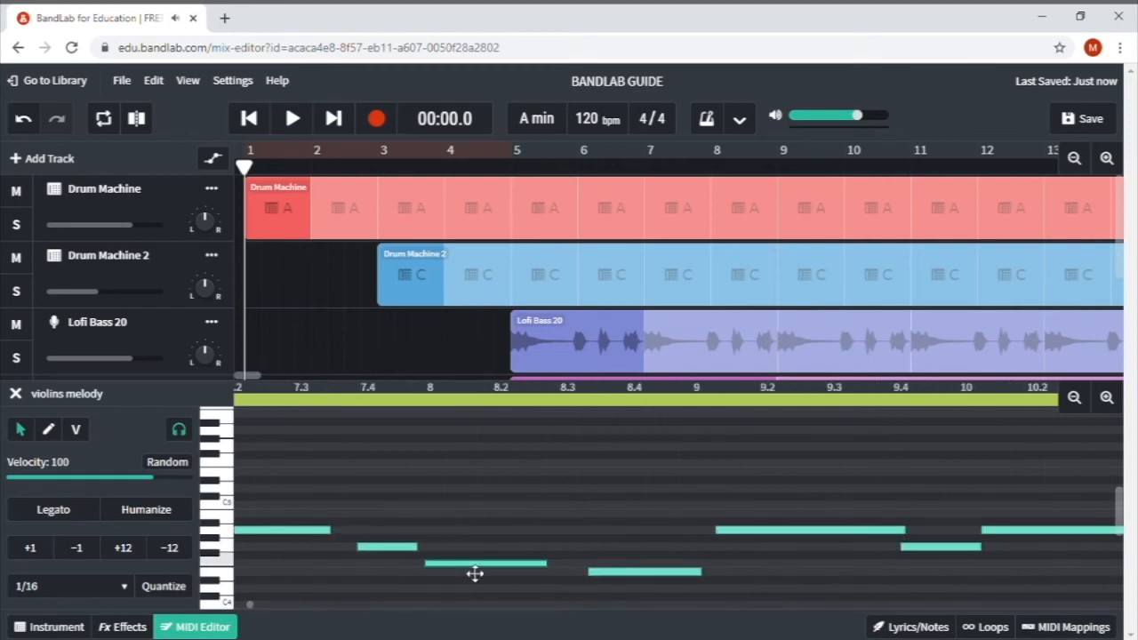
{"action": "left_click_drag", "start_coordinate": [594, 574], "coordinate": [591, 579]}
{"action": "left_click_drag", "start_coordinate": [736, 532], "coordinate": [728, 541]}
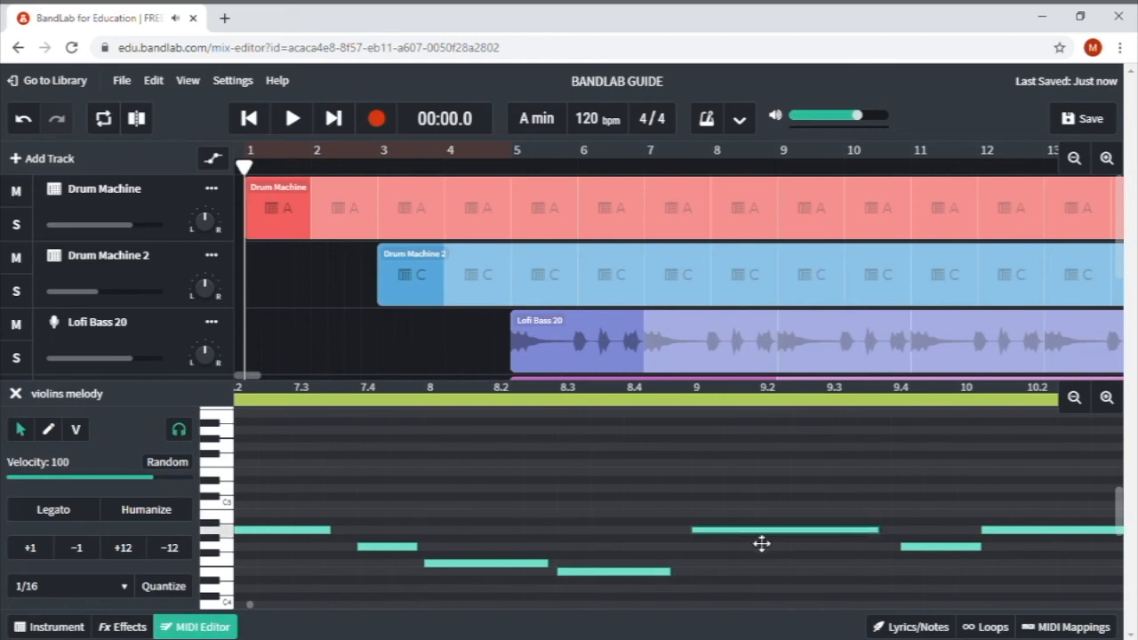
{"action": "left_click_drag", "start_coordinate": [937, 549], "coordinate": [923, 554]}
{"action": "left_click_drag", "start_coordinate": [1000, 534], "coordinate": [985, 539]}
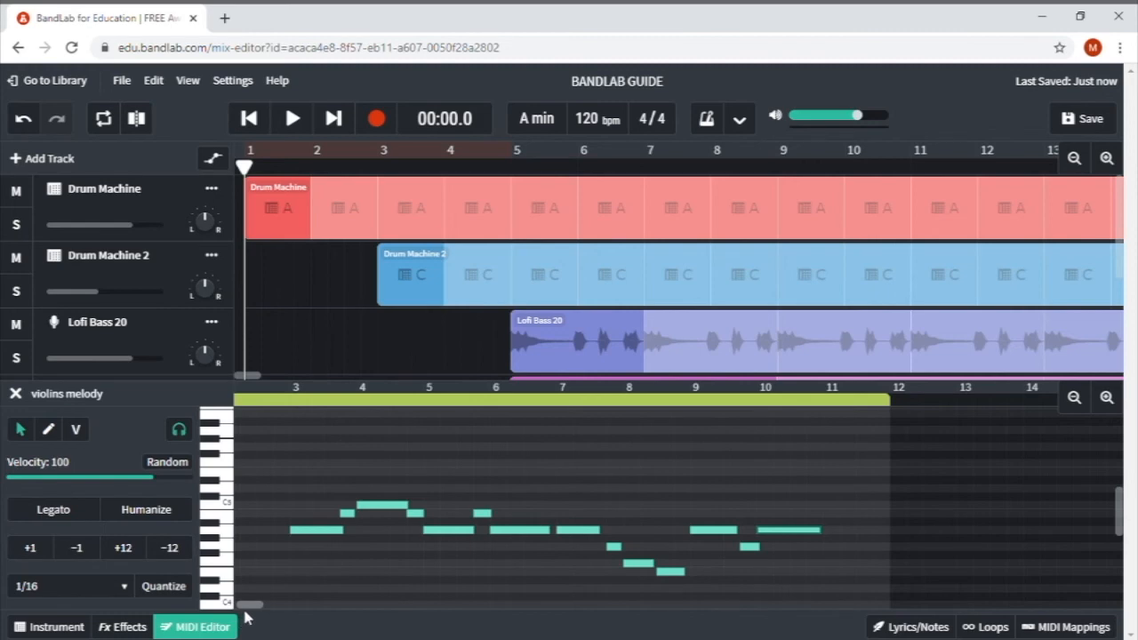
{"action": "left_click_drag", "start_coordinate": [246, 611], "coordinate": [236, 614]}
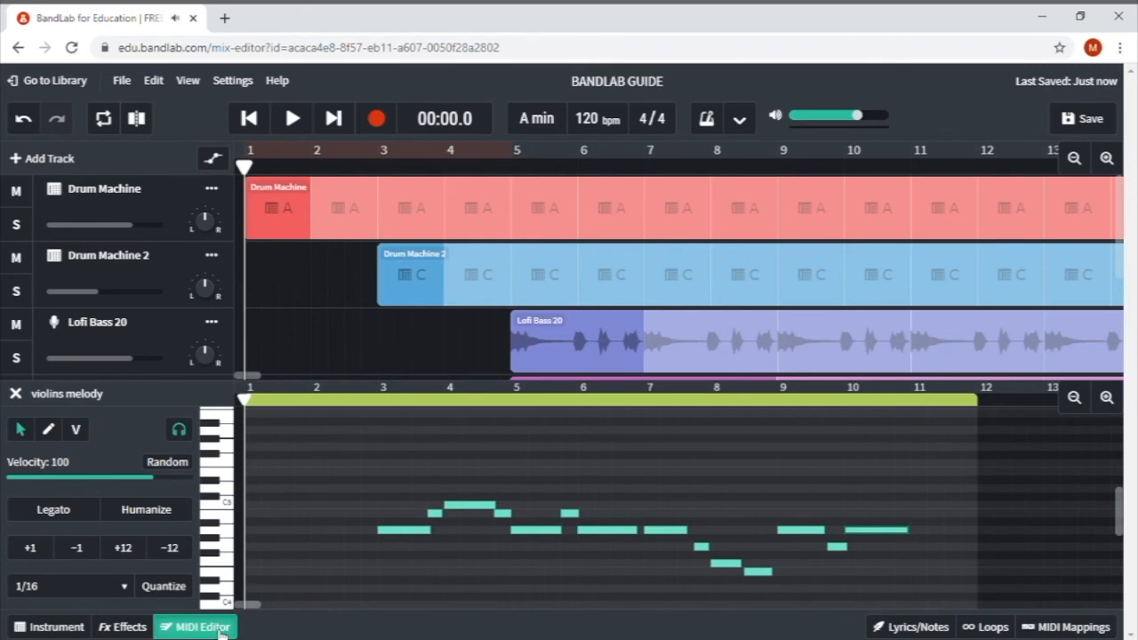
- Split the violins melody region at bars 3 and 11 and delete the outer pieces
{"action": "left_click", "coordinate": [219, 630]}
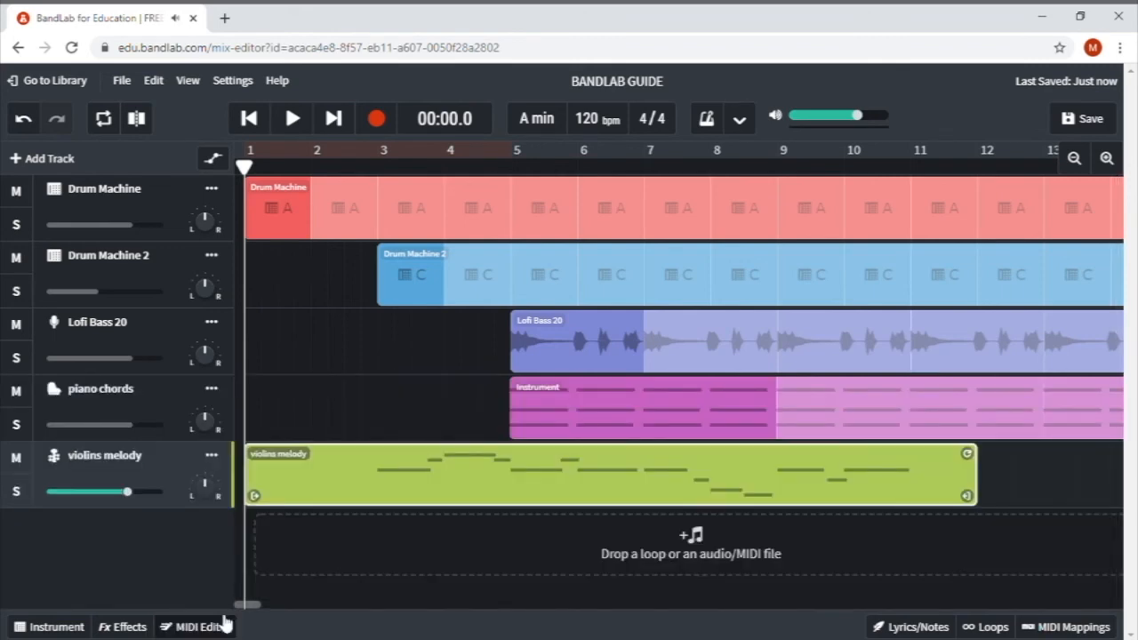
{"action": "left_click", "coordinate": [380, 167]}
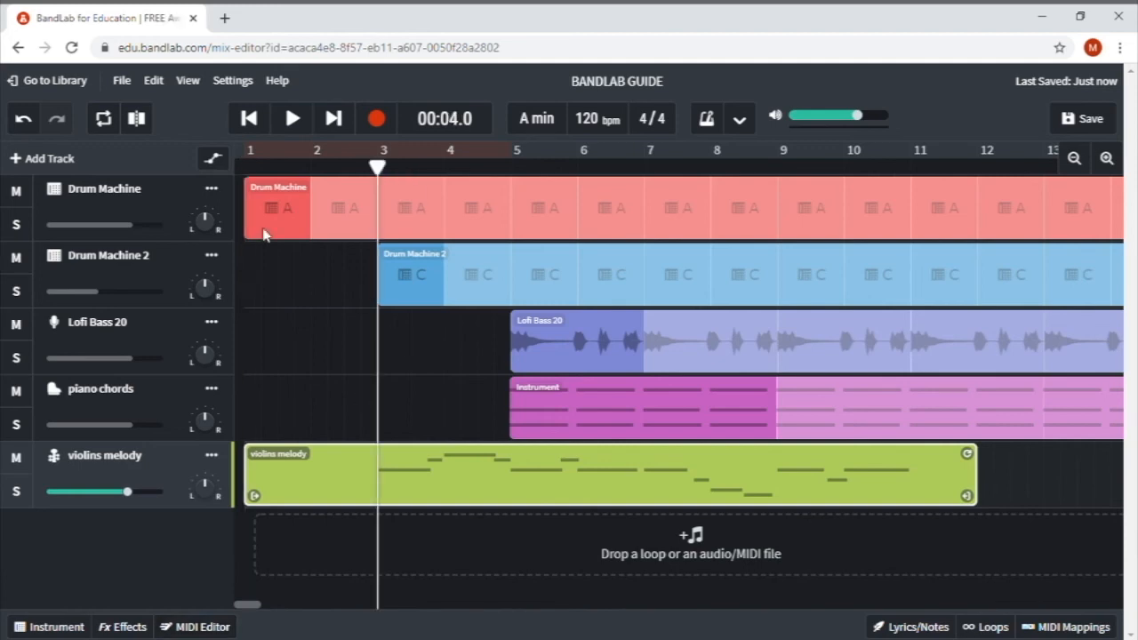
{"action": "left_click", "coordinate": [136, 119]}
{"action": "left_click", "coordinate": [328, 474]}
{"action": "key", "text": "Delete"}
{"action": "left_click", "coordinate": [622, 475]}
{"action": "left_click", "coordinate": [916, 167]}
{"action": "left_click", "coordinate": [910, 167]}
{"action": "left_click", "coordinate": [136, 118]}
{"action": "key", "text": "Delete"}
{"action": "left_click", "coordinate": [875, 475]}
- Loop the violins, Lofi Bass 20, Drum Machine 2 and Drum Machine clips out to bar 19, then return to the start
{"action": "left_click_drag", "start_coordinate": [899, 453], "coordinate": [1018, 445]}
{"action": "left_click", "coordinate": [814, 395]}
{"action": "left_click_drag", "start_coordinate": [816, 330], "coordinate": [1019, 324]}
{"action": "left_click_drag", "start_coordinate": [818, 257], "coordinate": [1019, 254]}
{"action": "left_click", "coordinate": [822, 189]}
{"action": "left_click_drag", "start_coordinate": [824, 189], "coordinate": [1019, 197]}
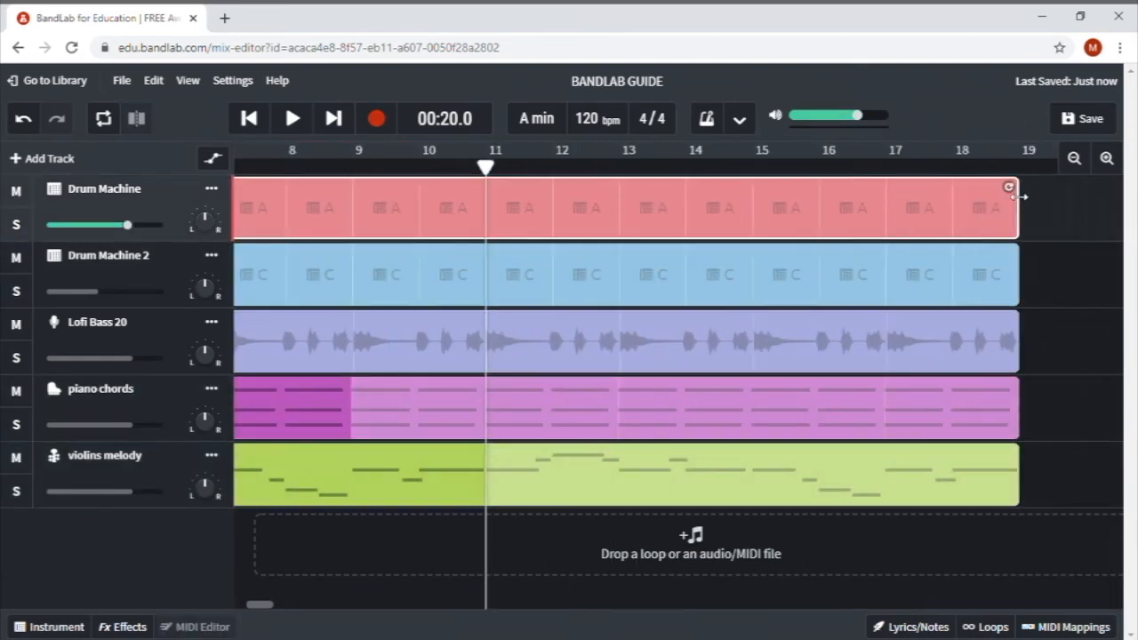
{"action": "left_click", "coordinate": [260, 119]}
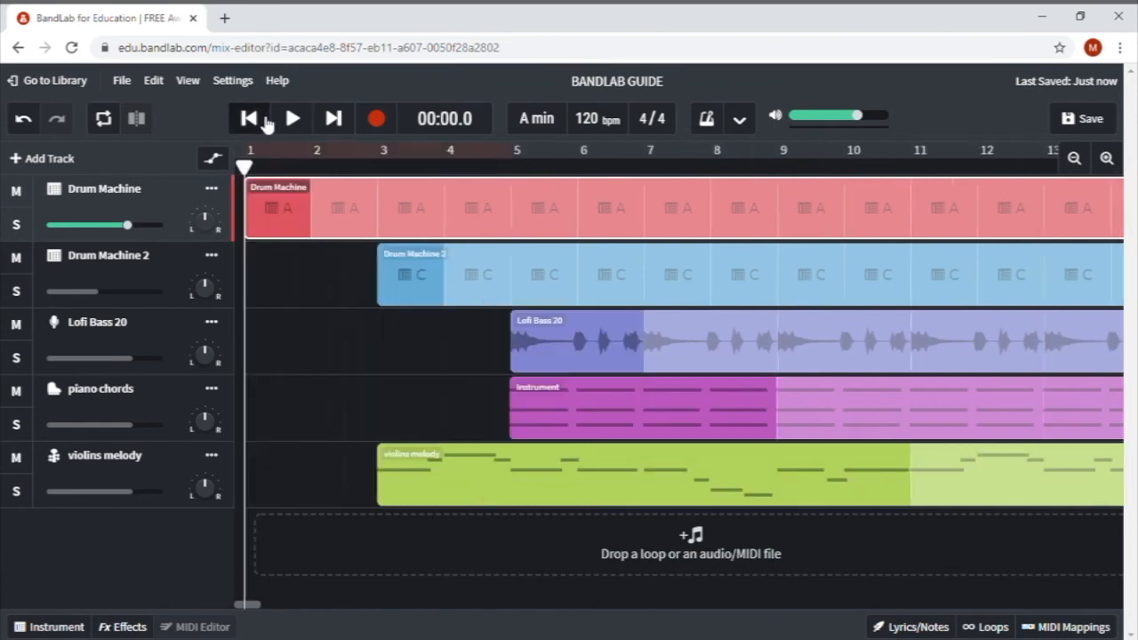
- Zoom out, start panning violins melody left, and pan piano chords to +50
{"action": "left_click", "coordinate": [1073, 160]}
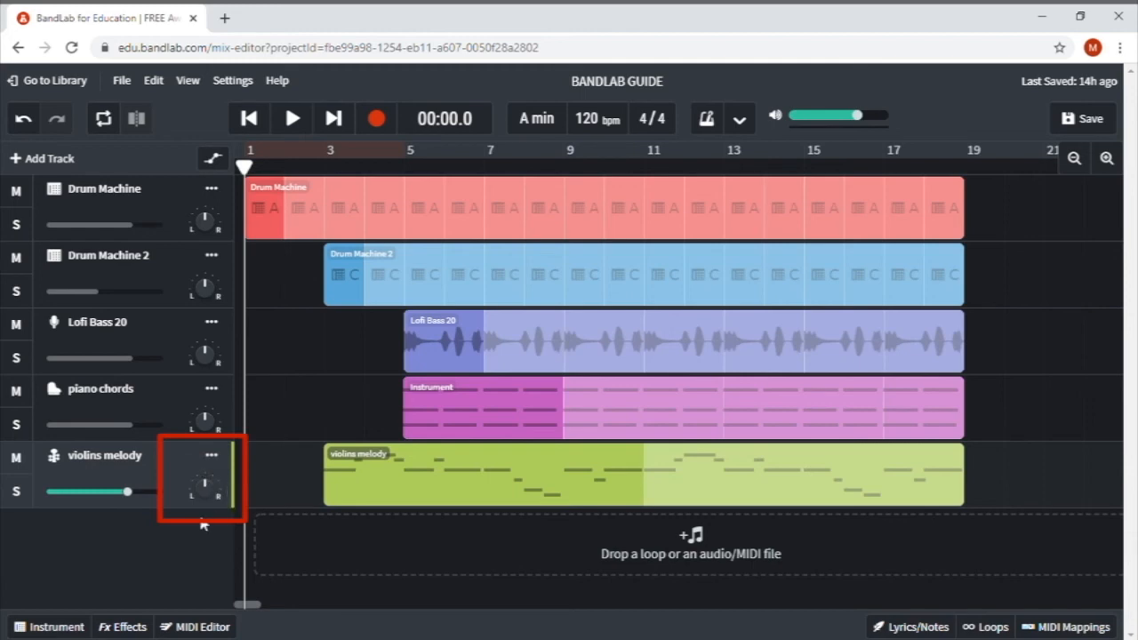
{"action": "mouse_move", "coordinate": [215, 493]}
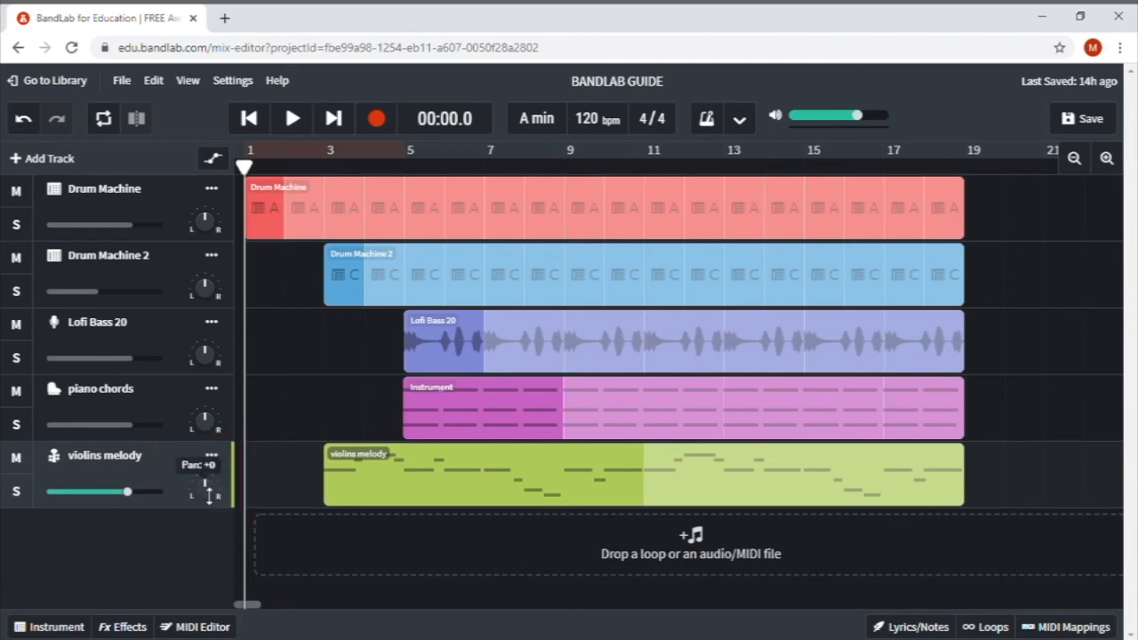
{"action": "left_click_drag", "start_coordinate": [210, 488], "coordinate": [180, 485]}
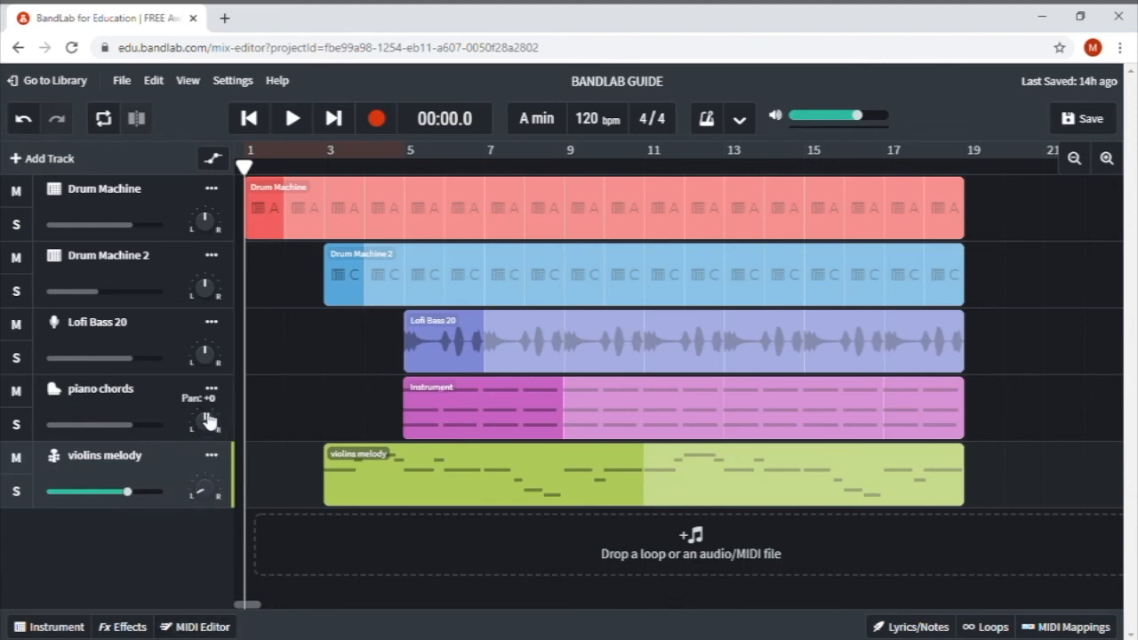
{"action": "left_click_drag", "start_coordinate": [214, 427], "coordinate": [213, 363]}
{"action": "left_click_drag", "start_coordinate": [209, 292], "coordinate": [211, 278]}
- Fine-tune the pans: violins melody to about -41, piano chords down to +43
{"action": "mouse_move", "coordinate": [211, 499]}
{"action": "mouse_move", "coordinate": [210, 500]}
{"action": "left_mouse_down"}
{"action": "mouse_move", "coordinate": [203, 527]}
{"action": "mouse_move", "coordinate": [204, 483]}
{"action": "left_mouse_up"}
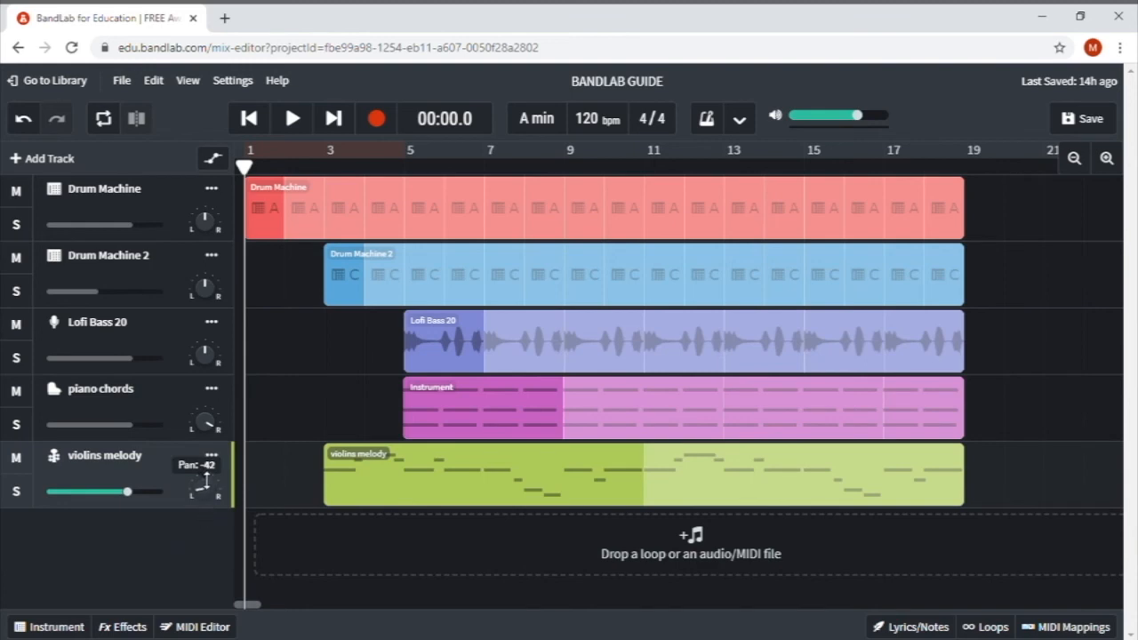
{"action": "left_click_drag", "start_coordinate": [205, 480], "coordinate": [206, 477]}
{"action": "mouse_move", "coordinate": [210, 427]}
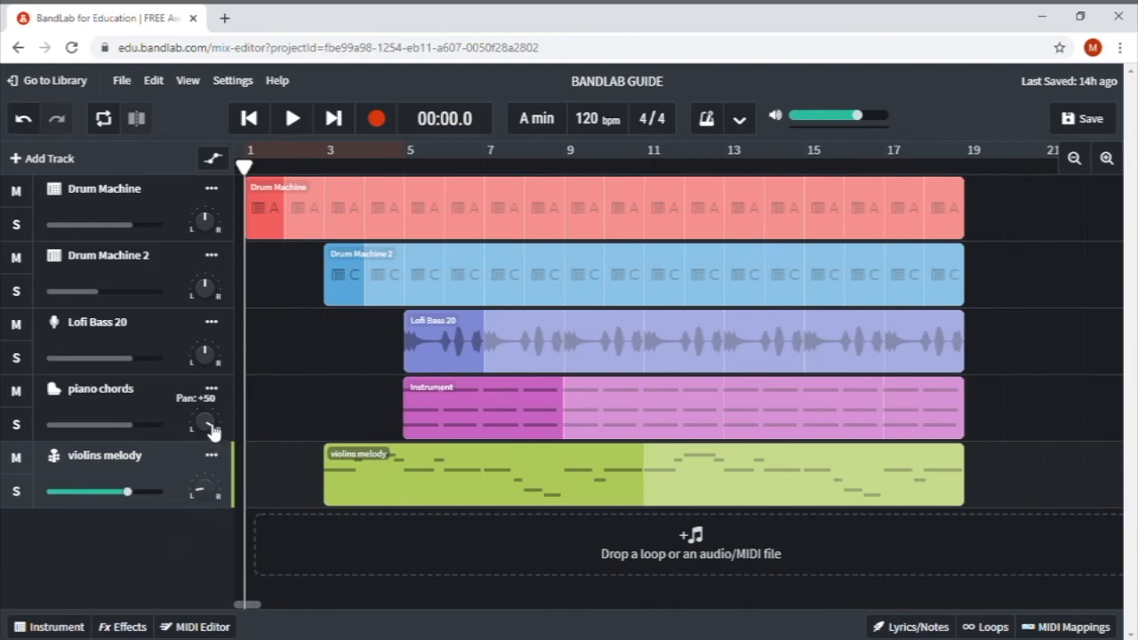
{"action": "left_click", "coordinate": [209, 428]}
{"action": "left_click_drag", "start_coordinate": [209, 426], "coordinate": [207, 441]}
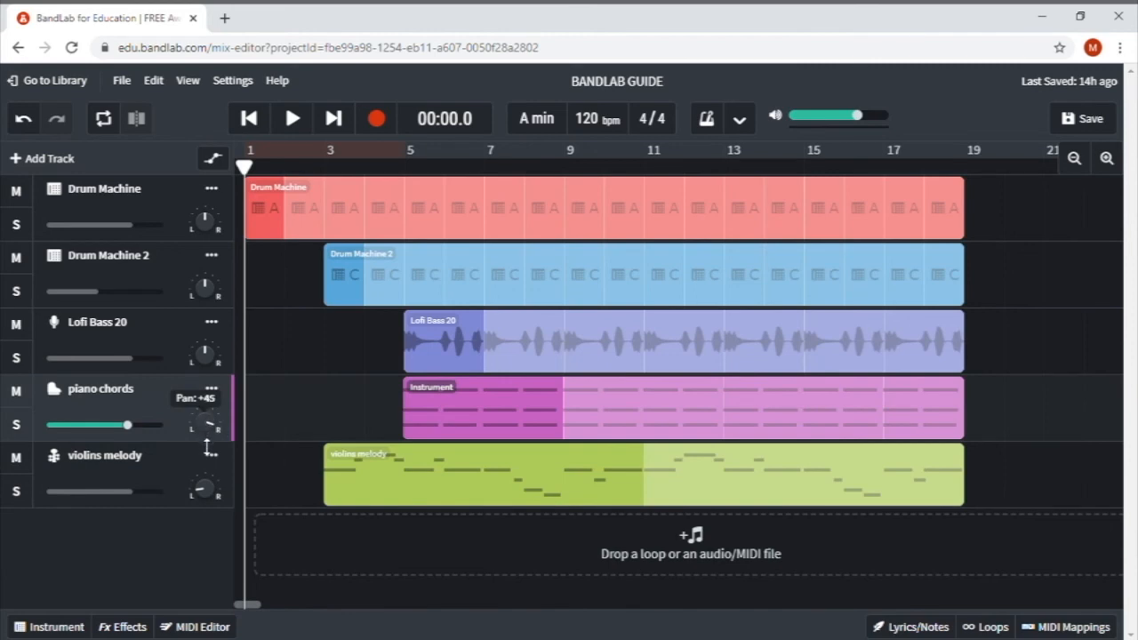
{"action": "left_click_drag", "start_coordinate": [207, 451], "coordinate": [206, 447]}
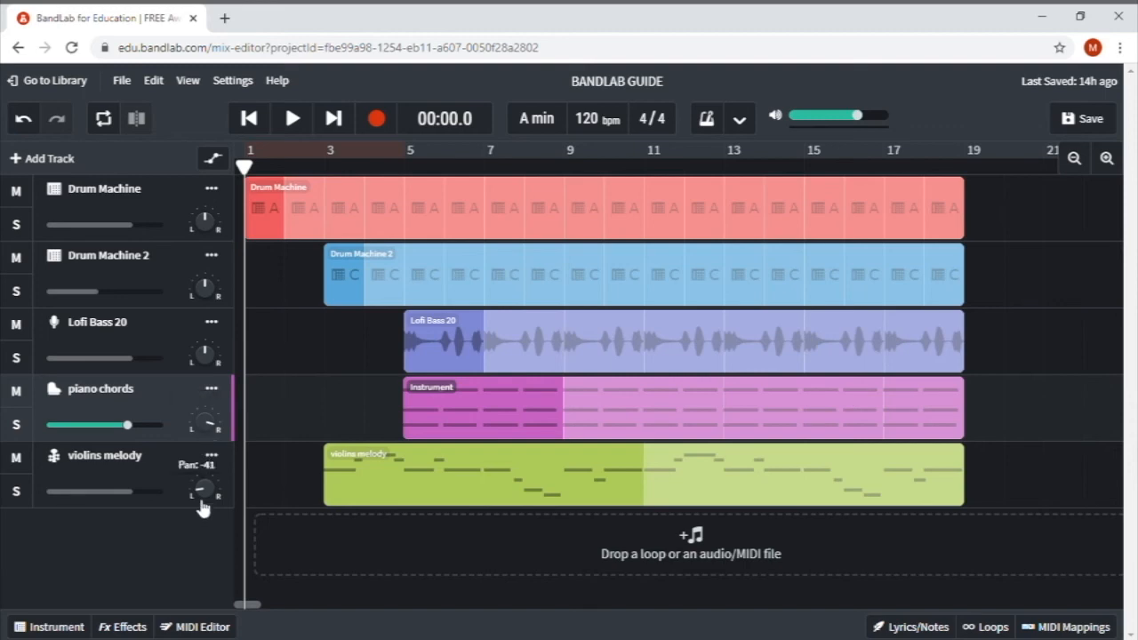
{"action": "mouse_move", "coordinate": [210, 435]}
{"action": "left_mouse_down"}
{"action": "mouse_move", "coordinate": [209, 445]}
{"action": "mouse_move", "coordinate": [209, 435]}
{"action": "left_mouse_up"}
{"action": "left_click", "coordinate": [215, 160]}
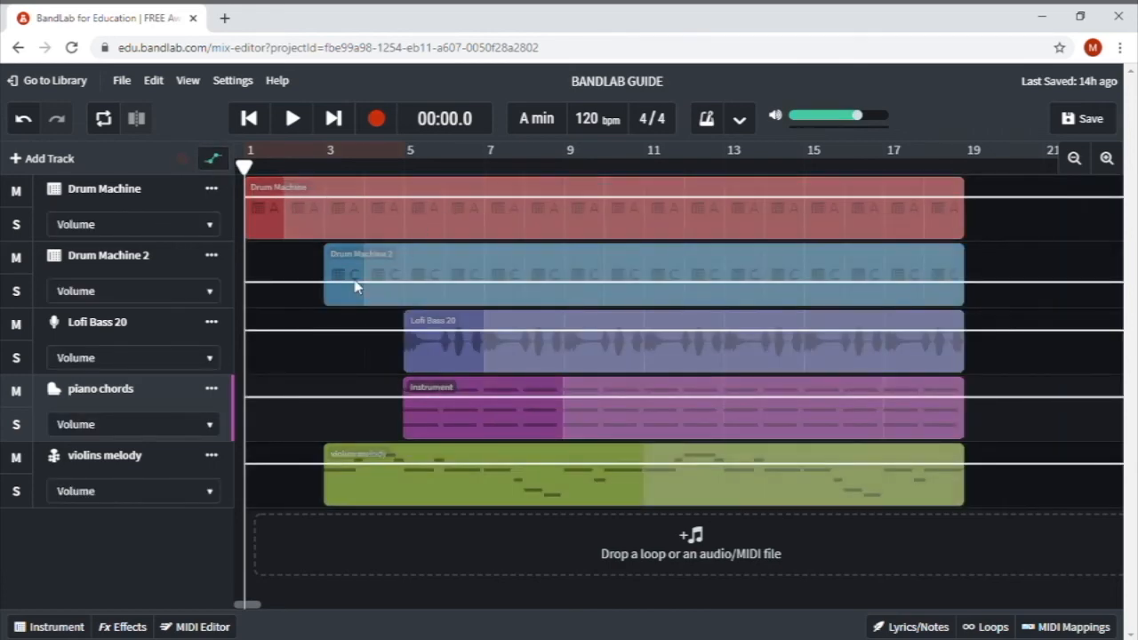
{"action": "left_click", "coordinate": [266, 196]}
{"action": "left_click", "coordinate": [326, 199]}
{"action": "left_click_drag", "start_coordinate": [374, 200], "coordinate": [375, 216]}
{"action": "left_click_drag", "start_coordinate": [426, 216], "coordinate": [427, 231]}
{"action": "left_click", "coordinate": [473, 209]}
{"action": "left_click_drag", "start_coordinate": [524, 204], "coordinate": [523, 197]}
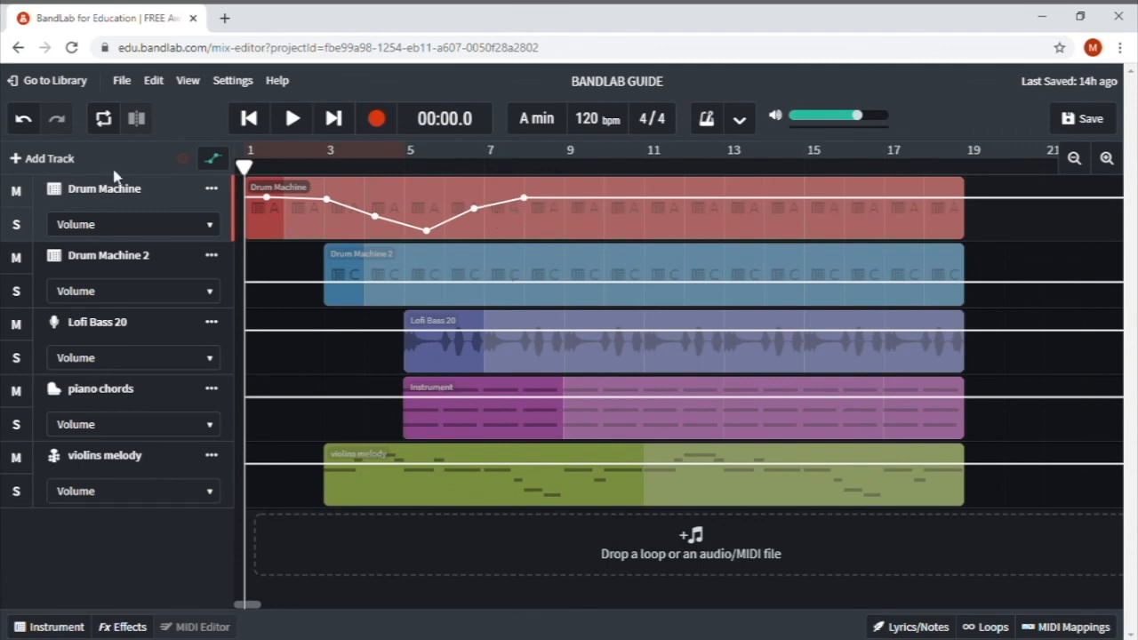
{"action": "left_click", "coordinate": [24, 120]}
{"action": "left_click", "coordinate": [24, 120]}
{"action": "left_click", "coordinate": [24, 120]}
{"action": "left_click", "coordinate": [24, 120]}
{"action": "left_click", "coordinate": [24, 120]}
{"action": "left_click", "coordinate": [24, 120]}
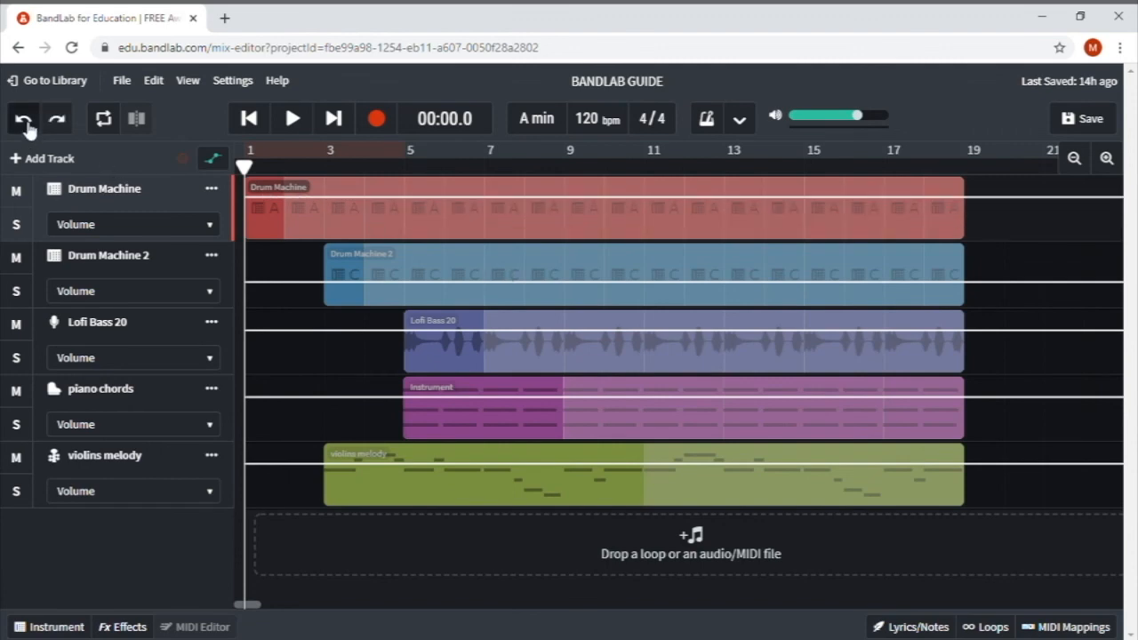
{"action": "left_click", "coordinate": [216, 229]}
{"action": "left_click", "coordinate": [179, 245]}
{"action": "left_click", "coordinate": [296, 209]}
{"action": "left_click", "coordinate": [331, 210]}
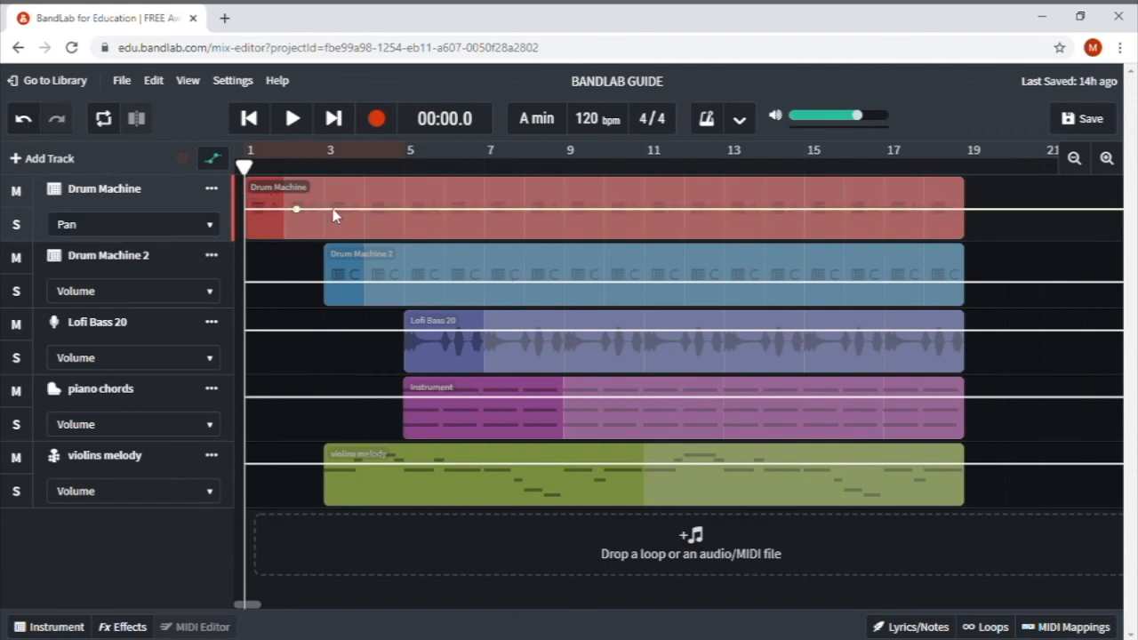
{"action": "left_click_drag", "start_coordinate": [375, 209], "coordinate": [375, 201]}
{"action": "left_click", "coordinate": [402, 192]}
{"action": "left_click", "coordinate": [432, 183]}
{"action": "left_click", "coordinate": [485, 187]}
{"action": "left_click", "coordinate": [503, 202]}
{"action": "left_click", "coordinate": [548, 219]}
{"action": "left_click", "coordinate": [585, 233]}
{"action": "left_click", "coordinate": [628, 230]}
{"action": "left_click_drag", "start_coordinate": [629, 229], "coordinate": [632, 213]}
{"action": "left_click", "coordinate": [663, 205]}
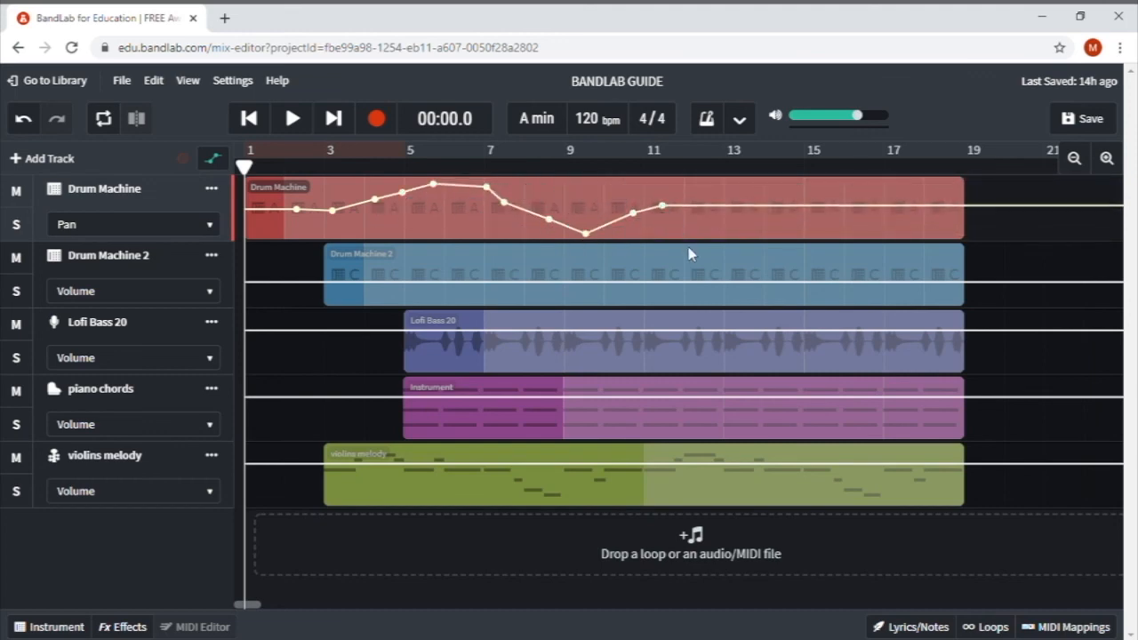
{"action": "left_click", "coordinate": [22, 119]}
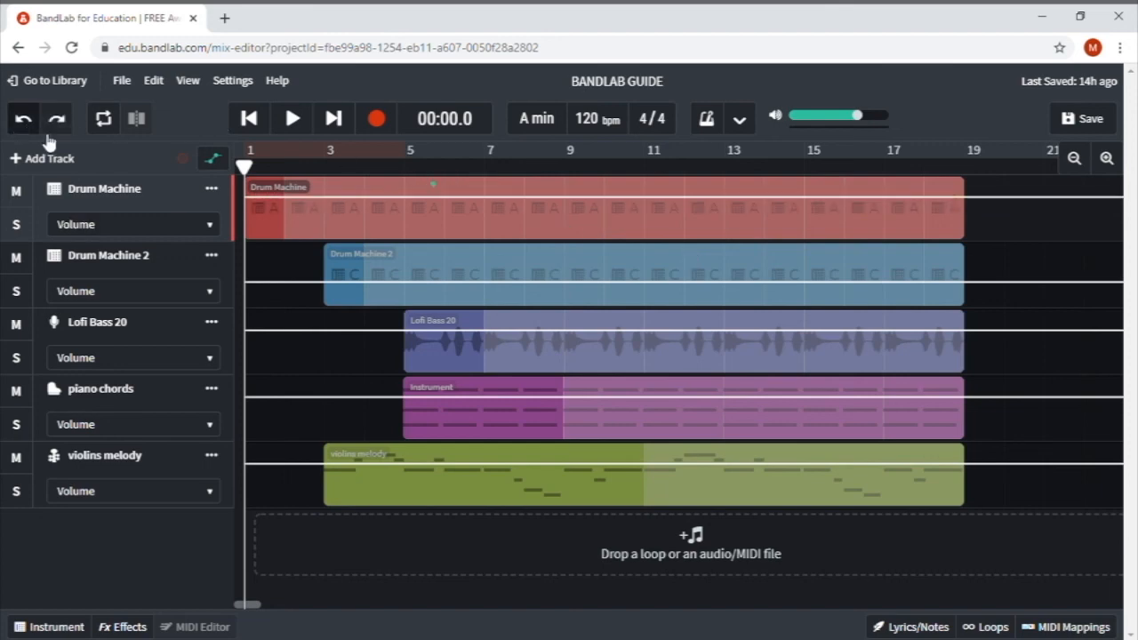
{"action": "left_click", "coordinate": [214, 160]}
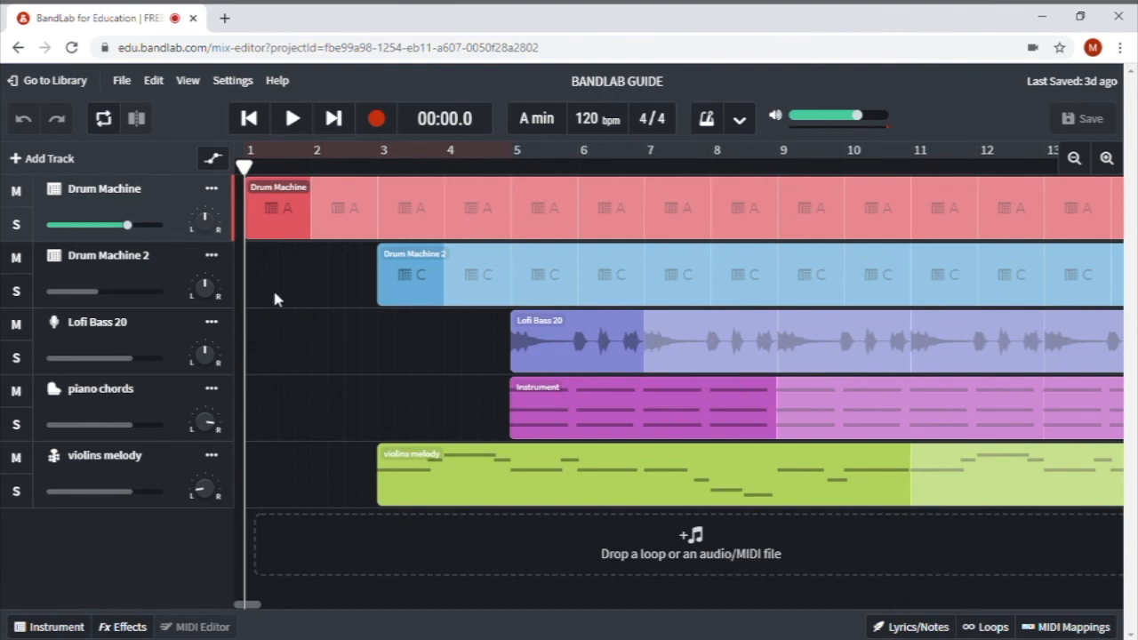
{"action": "left_click", "coordinate": [158, 280]}
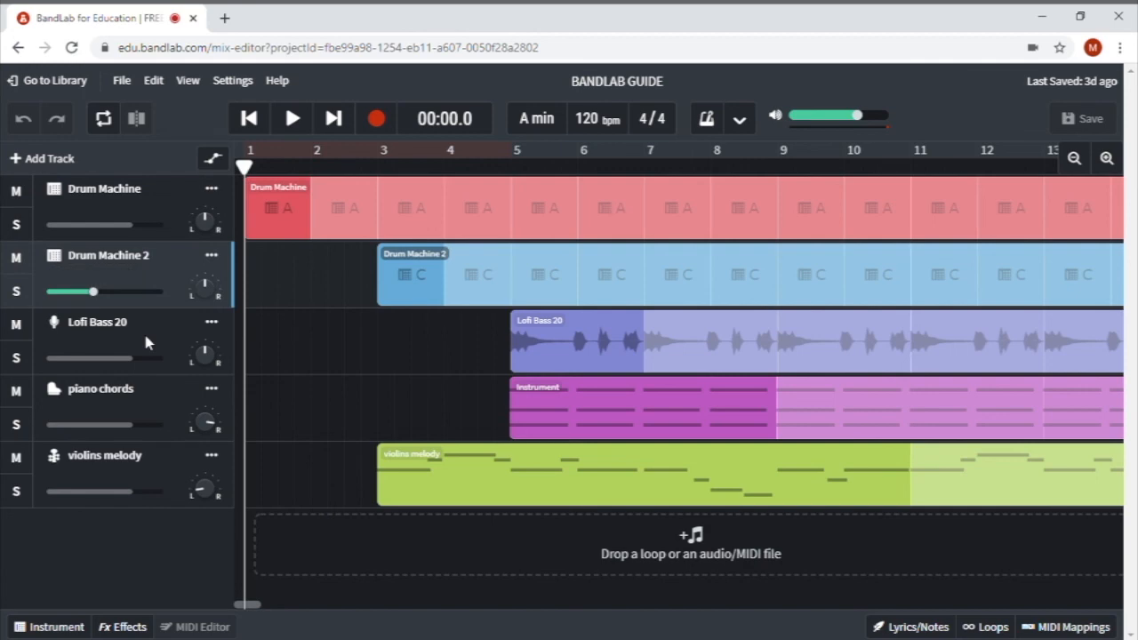
{"action": "left_click", "coordinate": [149, 342]}
{"action": "left_click", "coordinate": [148, 398]}
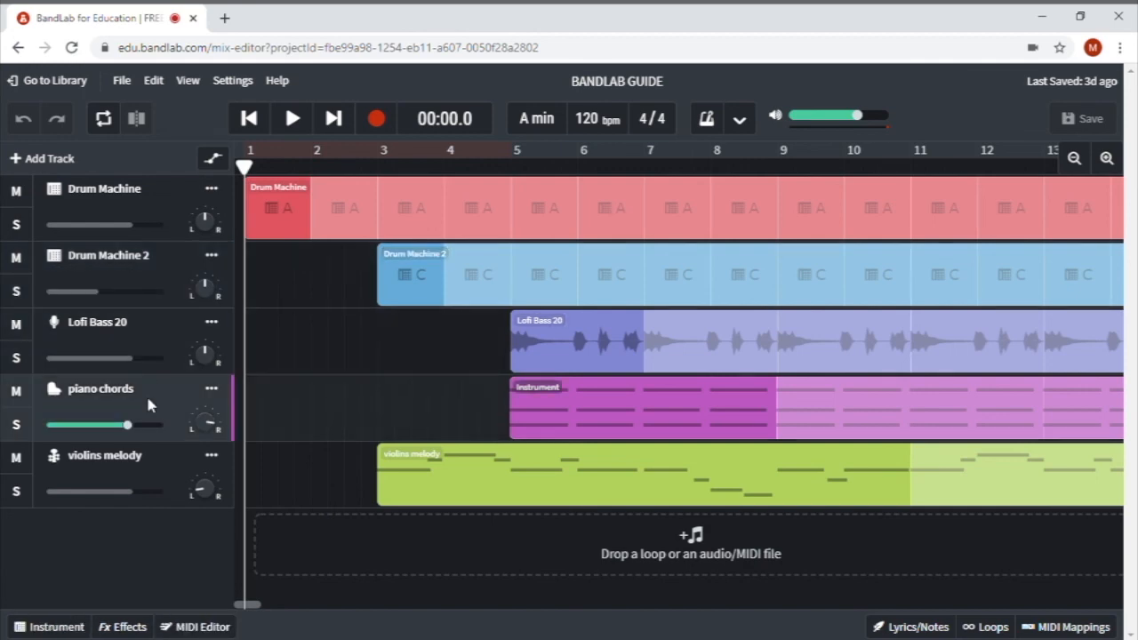
{"action": "left_click", "coordinate": [171, 203]}
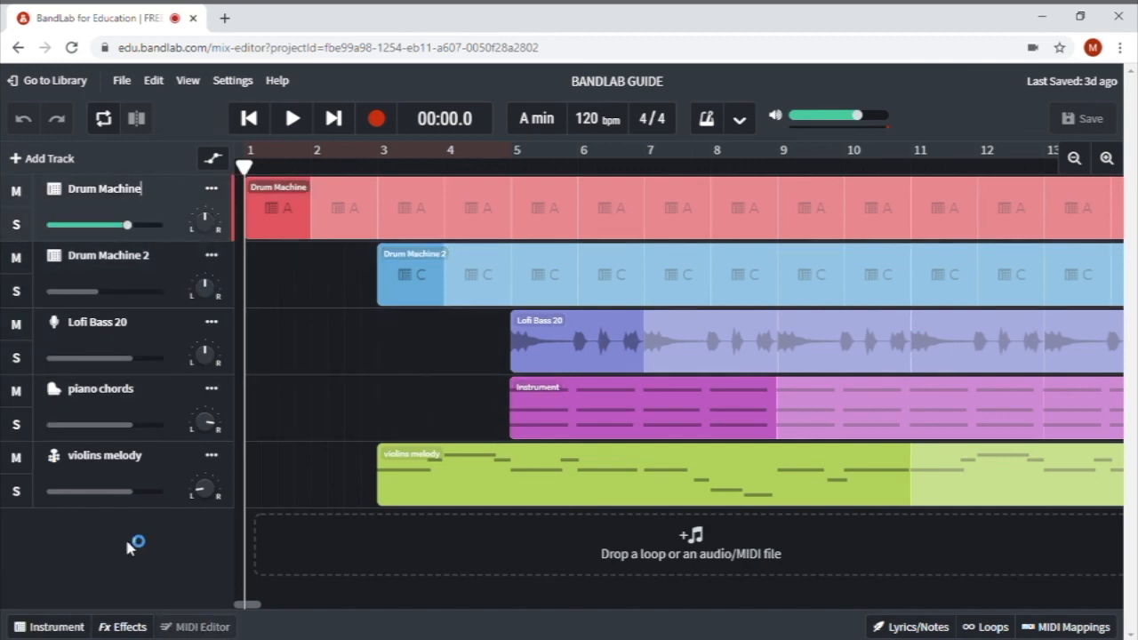
- Load the Spacial Phase preset in the Drum Machine track's effects, adding no extra effect
{"action": "left_click", "coordinate": [132, 627]}
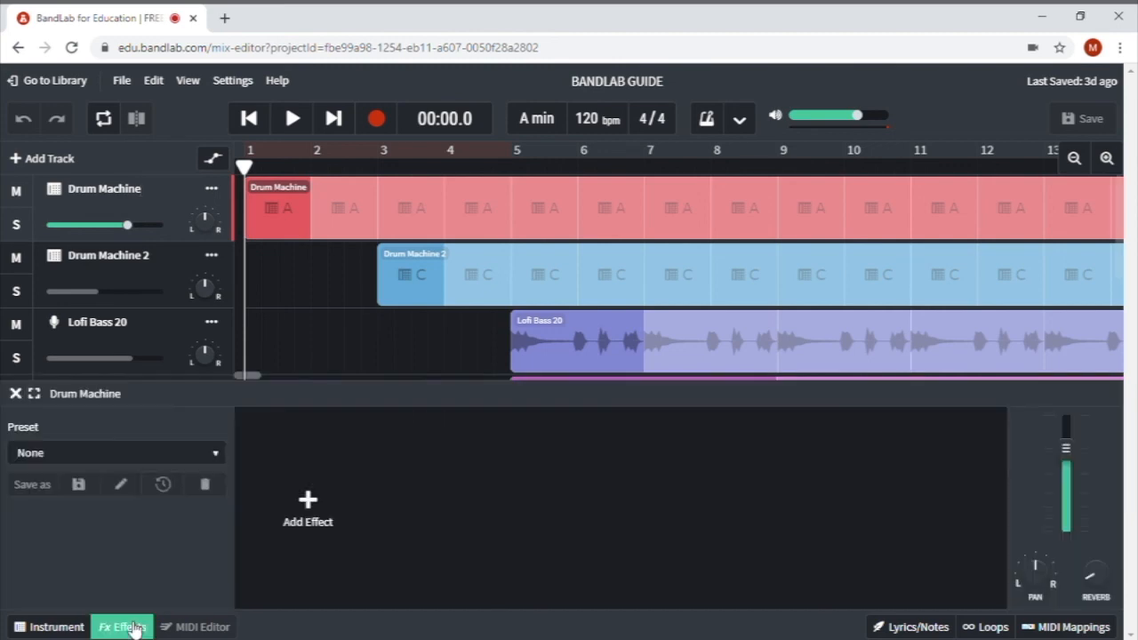
{"action": "left_click", "coordinate": [222, 456]}
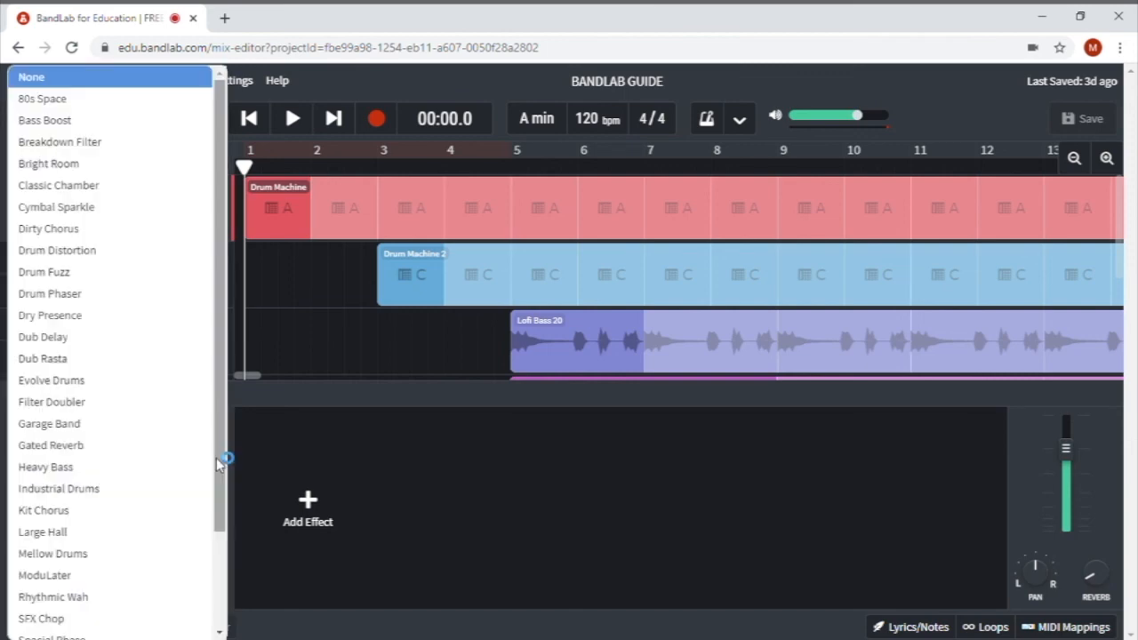
{"action": "scroll", "coordinate": [222, 452], "scroll_direction": "down", "scroll_amount": 2}
{"action": "left_click_drag", "start_coordinate": [220, 452], "coordinate": [222, 509]}
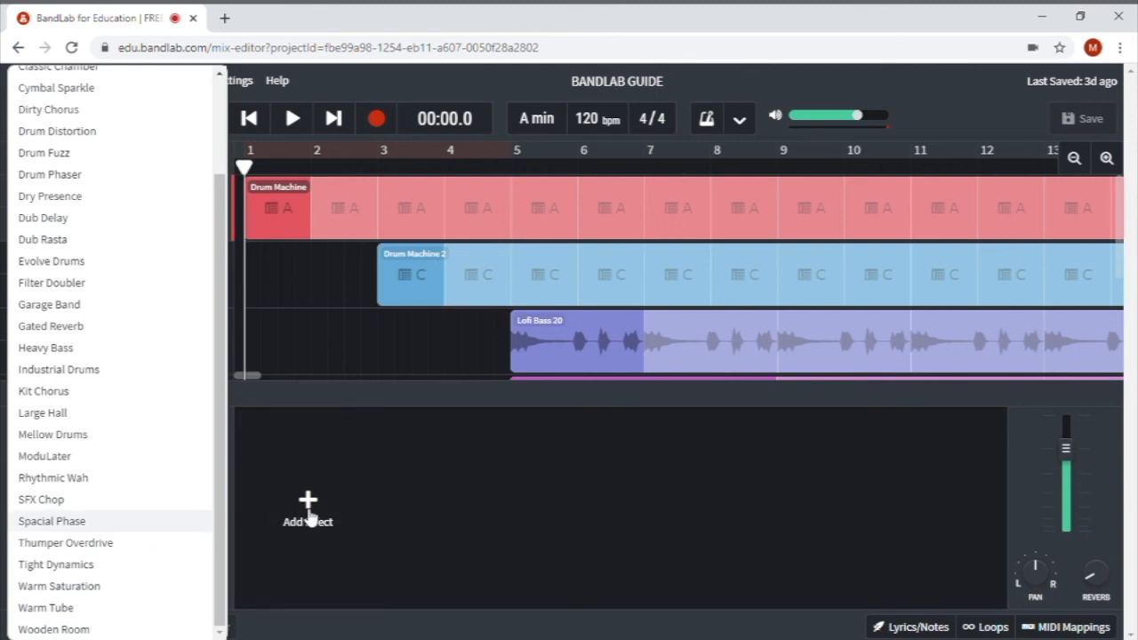
{"action": "left_click", "coordinate": [307, 520]}
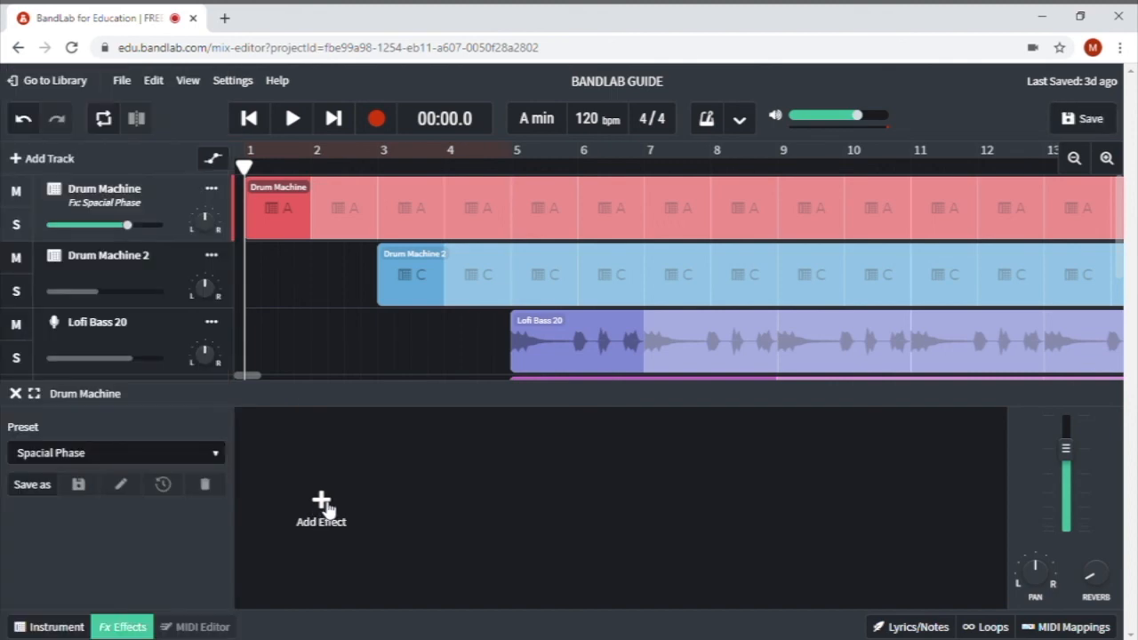
{"action": "left_click", "coordinate": [325, 508]}
{"action": "mouse_move", "coordinate": [327, 507]}
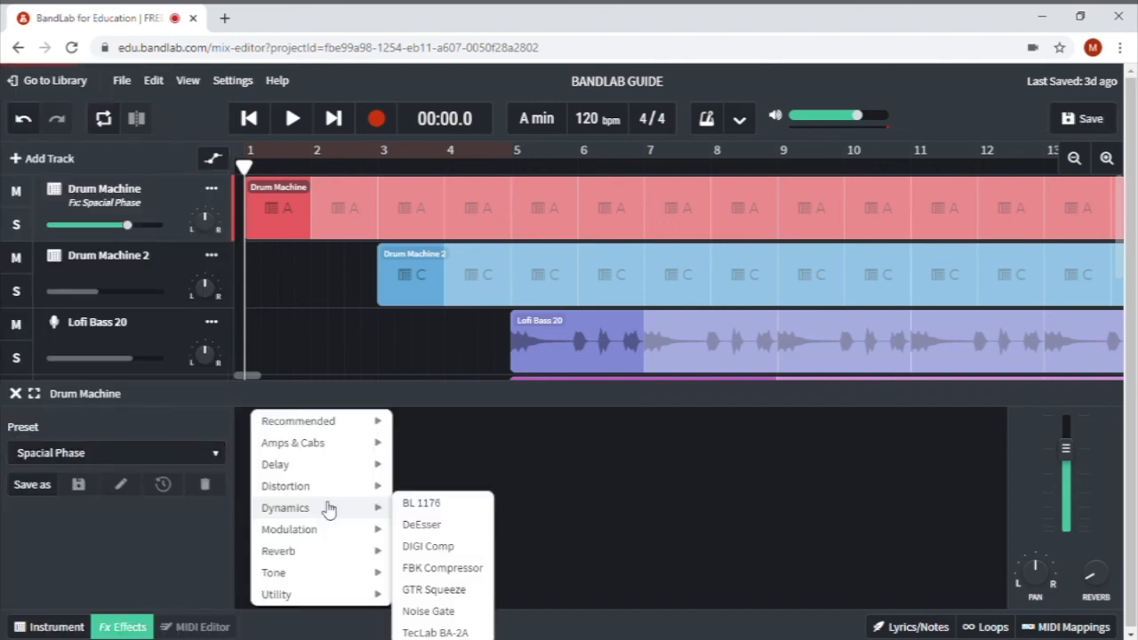
{"action": "left_click", "coordinate": [219, 525]}
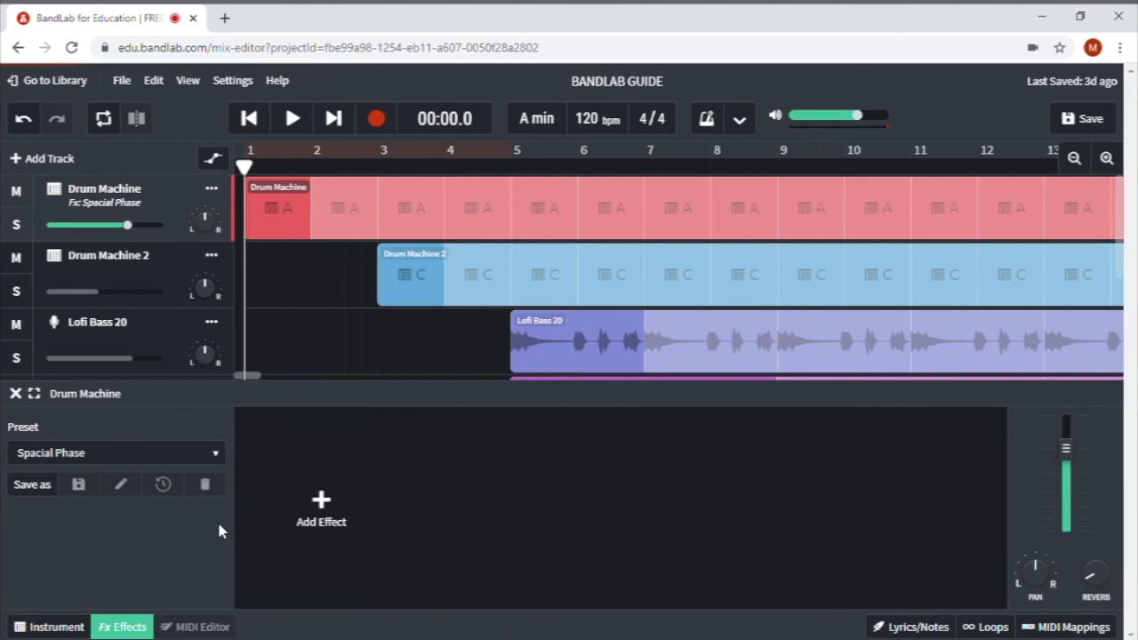